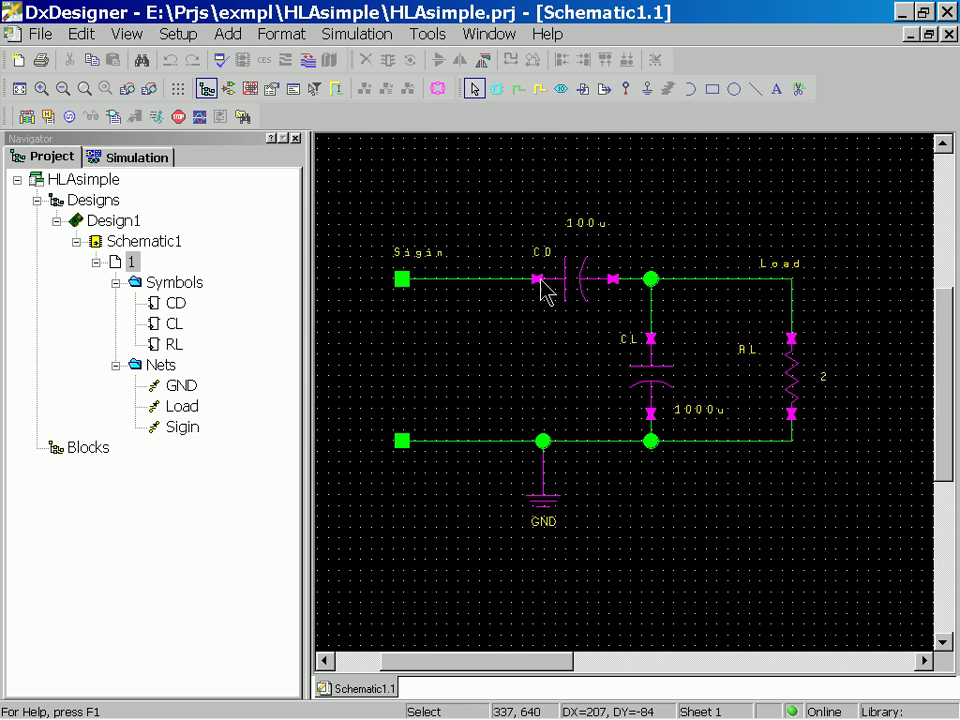
Try Eldo and ADMS as Schematic1's testbench target simulator, then reselect HyperLynx Analog
left_click(371, 38)
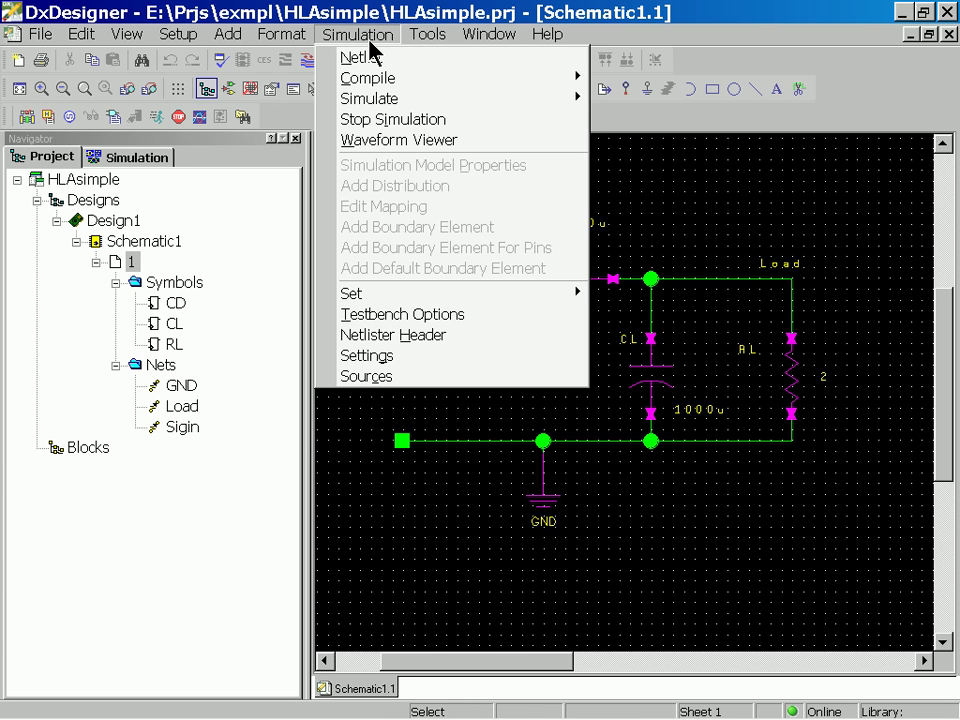
left_click(395, 316)
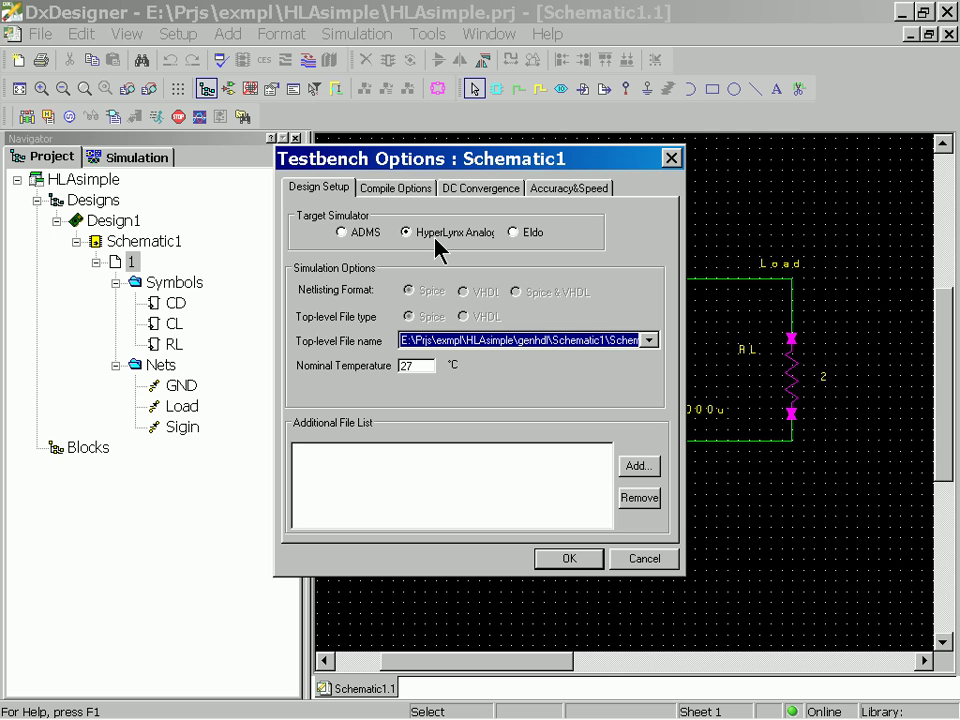
left_click(529, 238)
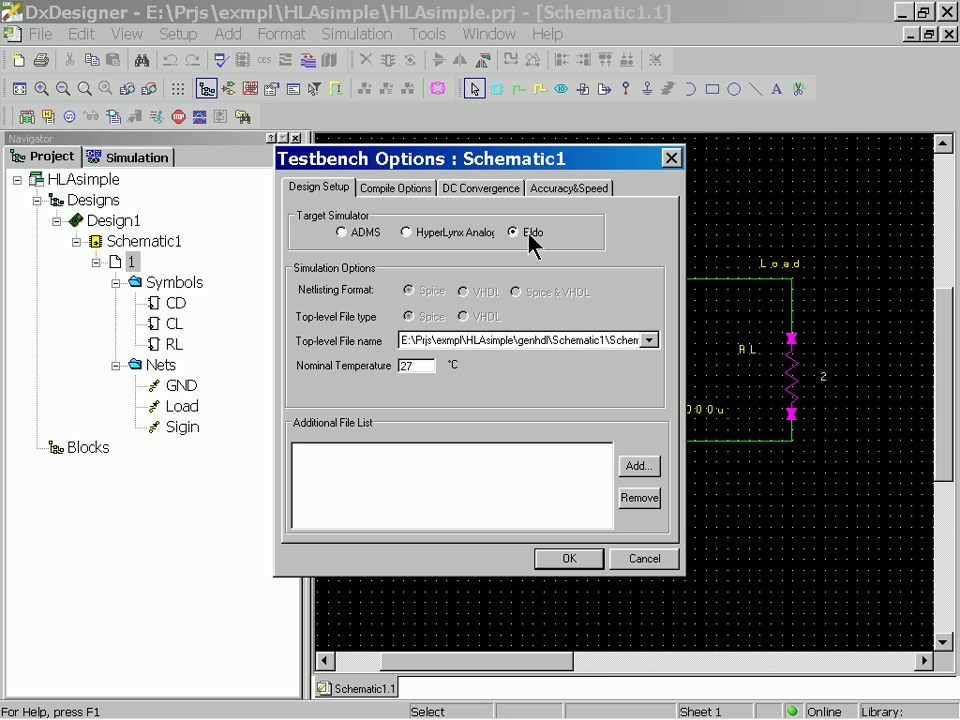
left_click(350, 235)
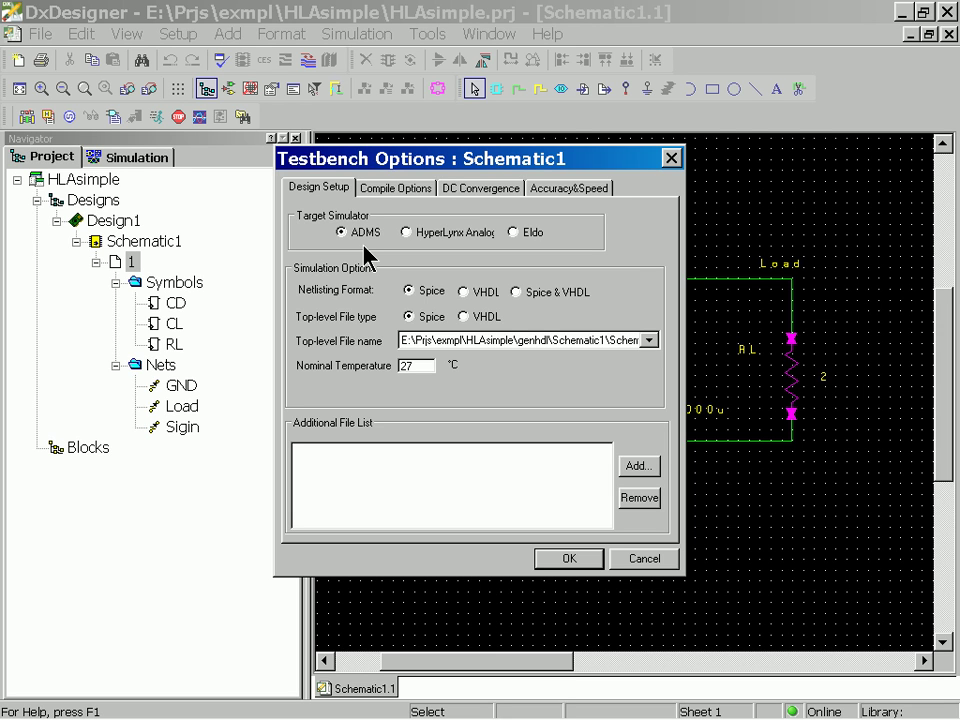
left_click(430, 236)
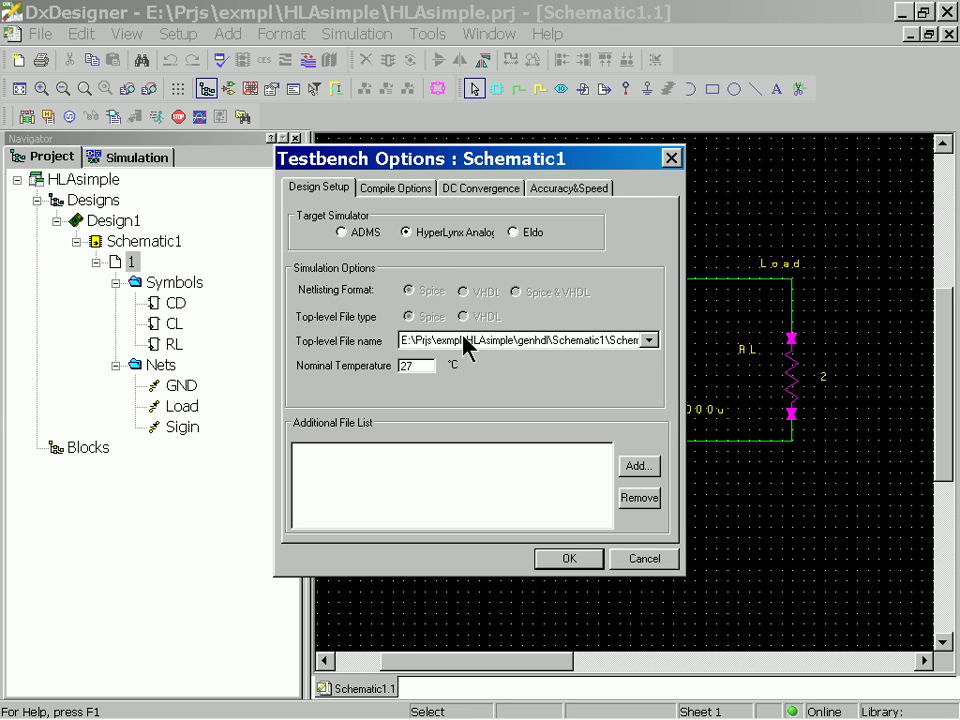
Confirm the testbench options, generate the Spice netlist, and bring up the empty Sources list
left_click(568, 558)
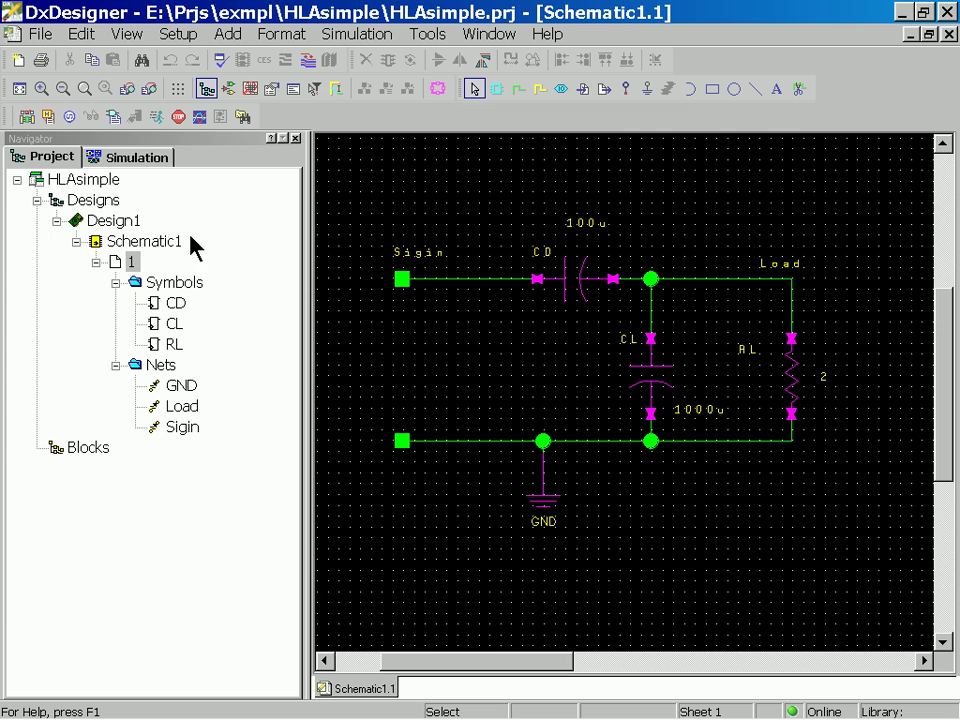
left_click(112, 122)
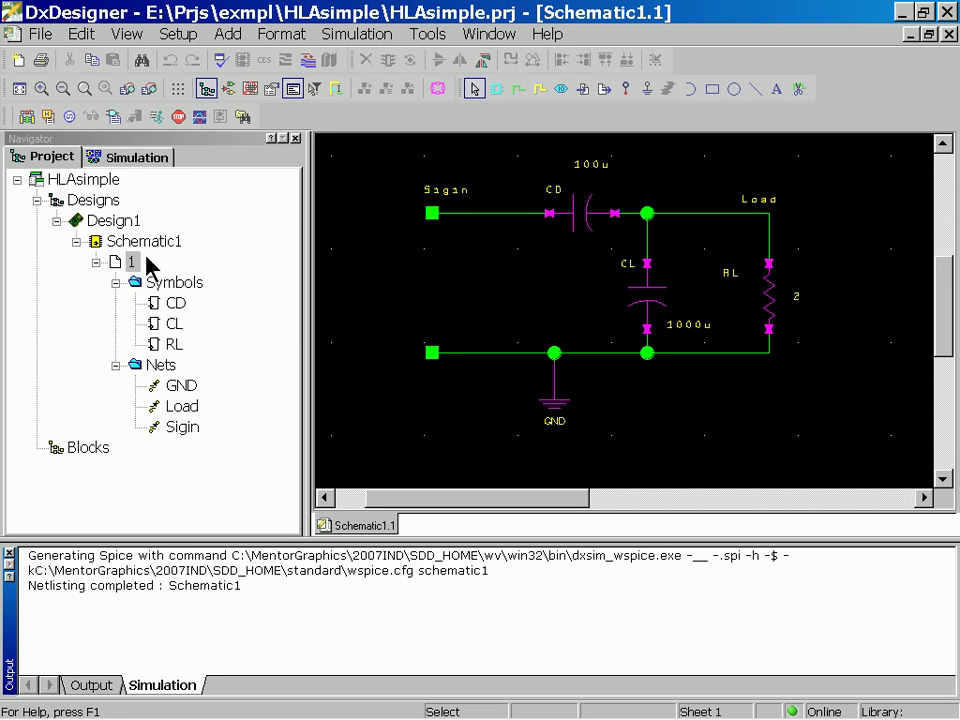
left_click(70, 117)
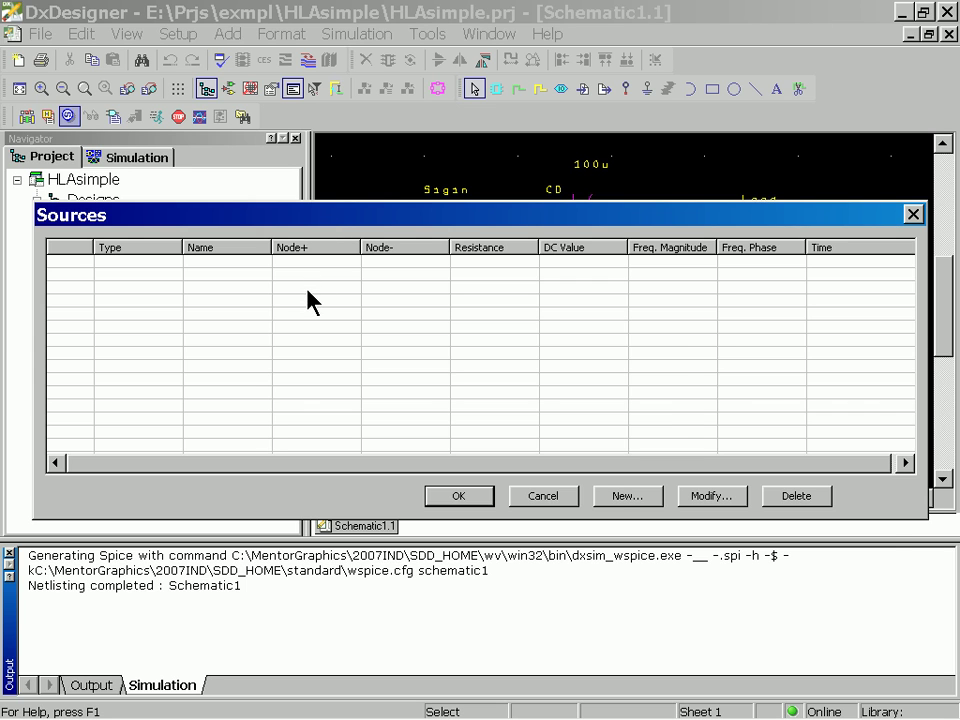
left_click_drag(327, 217, 297, 297)
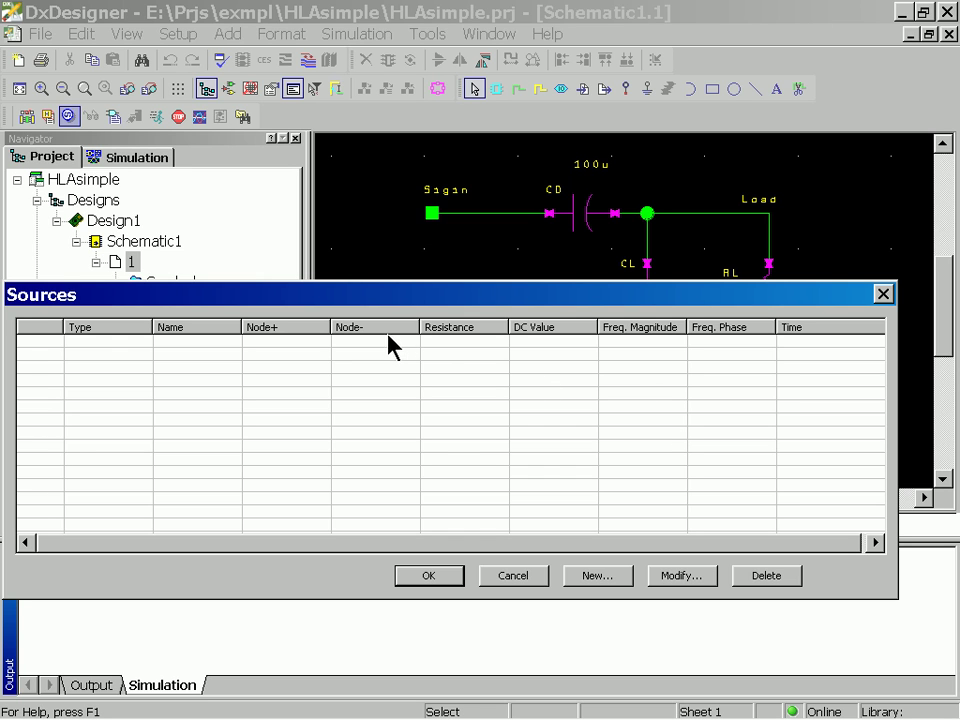
Create a new source named WaveIn with Node+ SIGIN and Node- 0
left_click(599, 575)
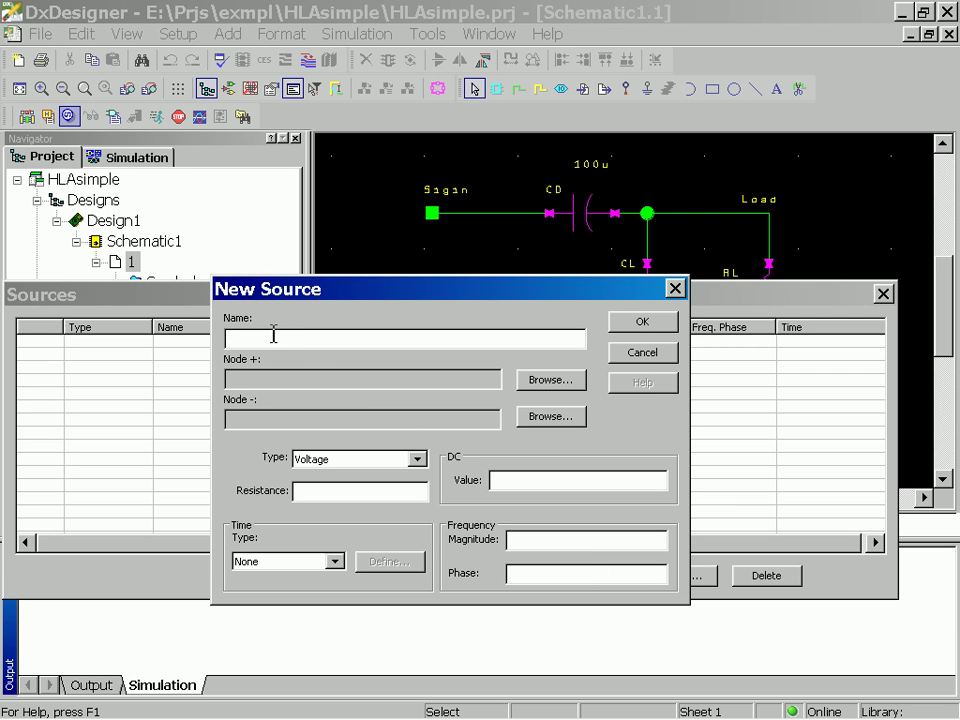
type("WaveIn")
left_click(540, 383)
left_click(368, 368)
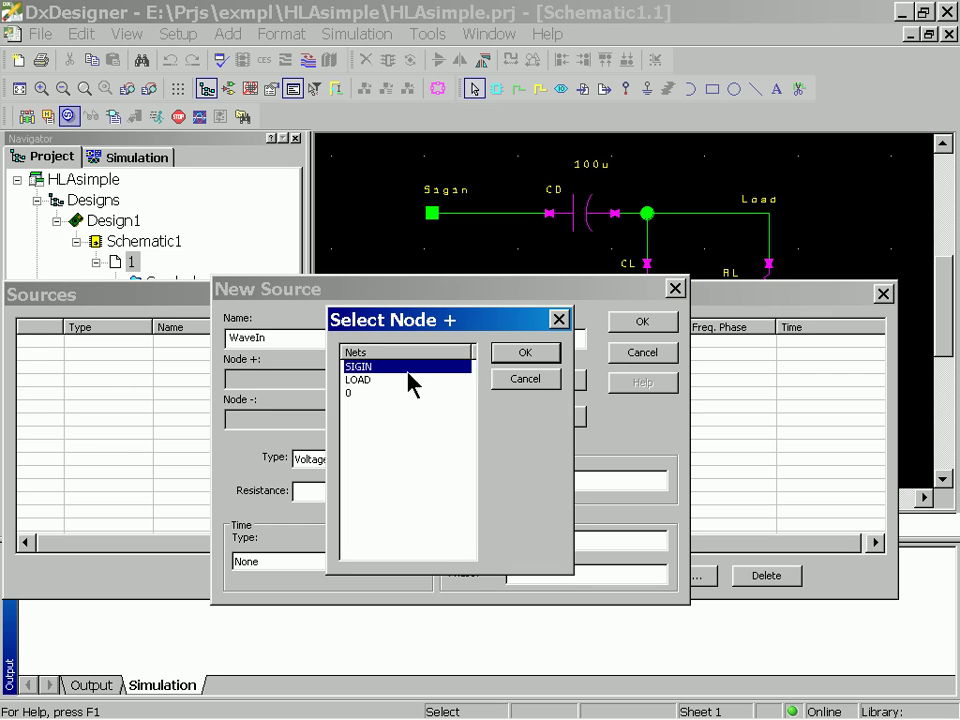
left_click(523, 354)
left_click(545, 418)
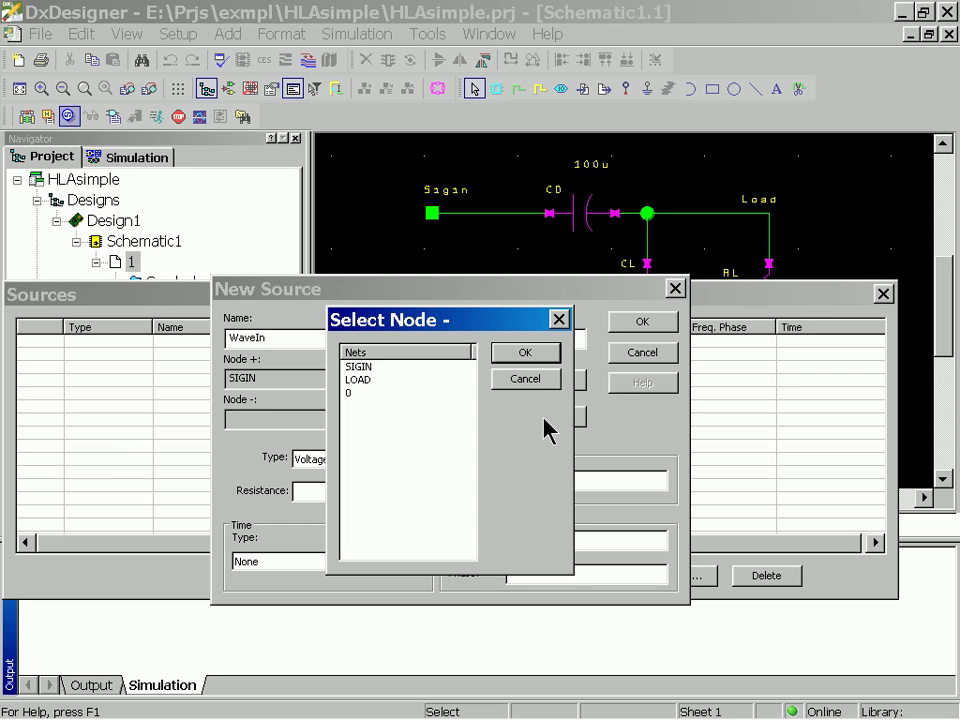
left_click(362, 393)
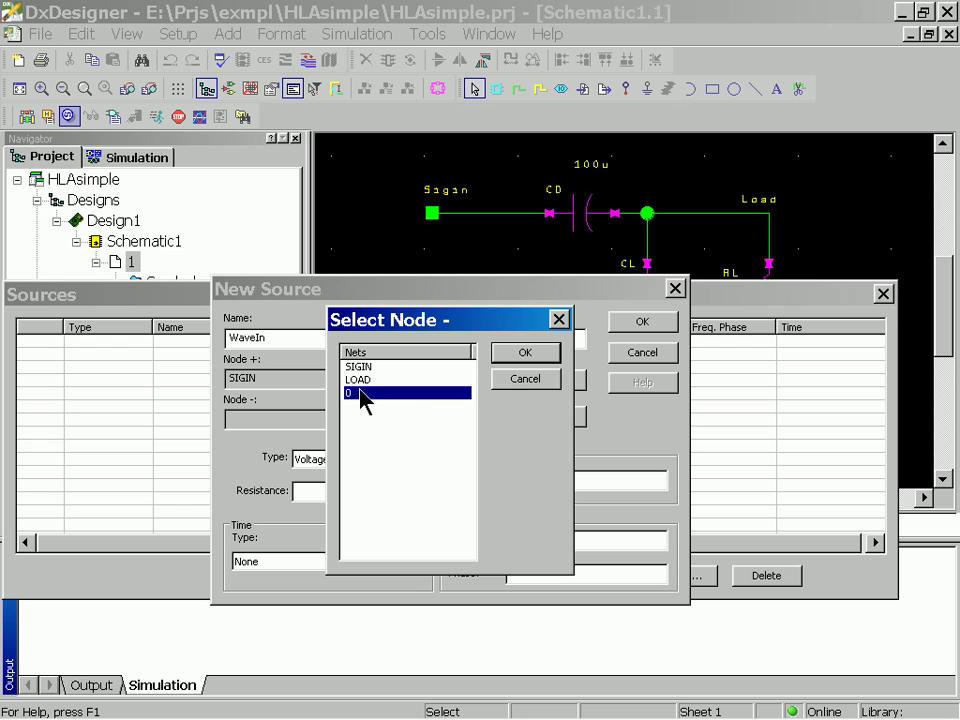
left_click(521, 355)
Make WaveIn a sine with offset 0, amplitude 125, 60 Hz, zero delay and damping
left_click(336, 563)
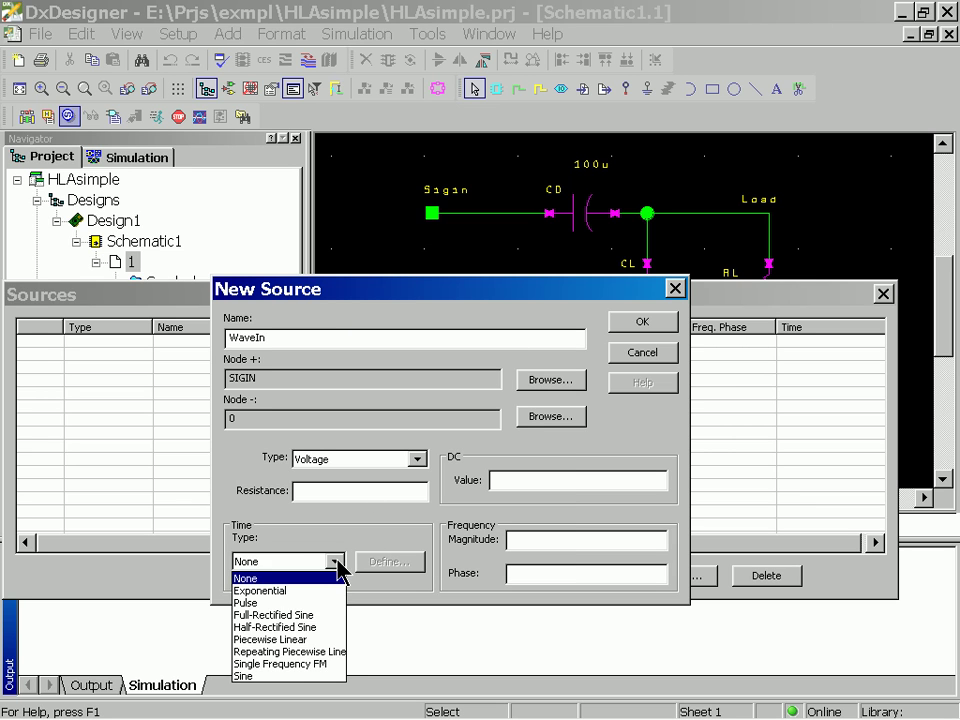
left_click(300, 678)
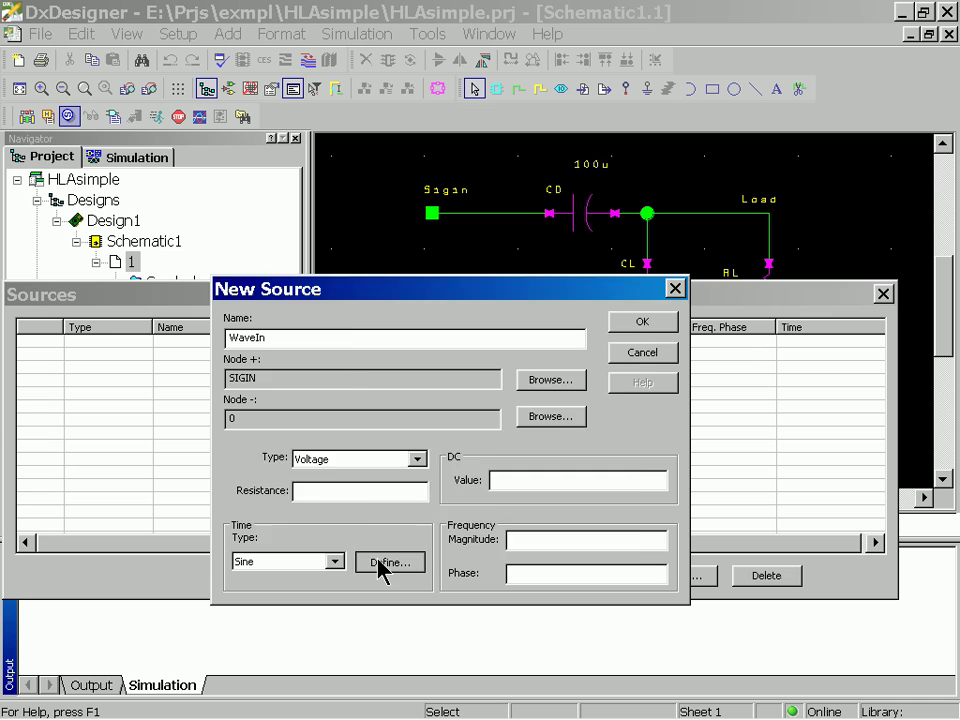
left_click(385, 563)
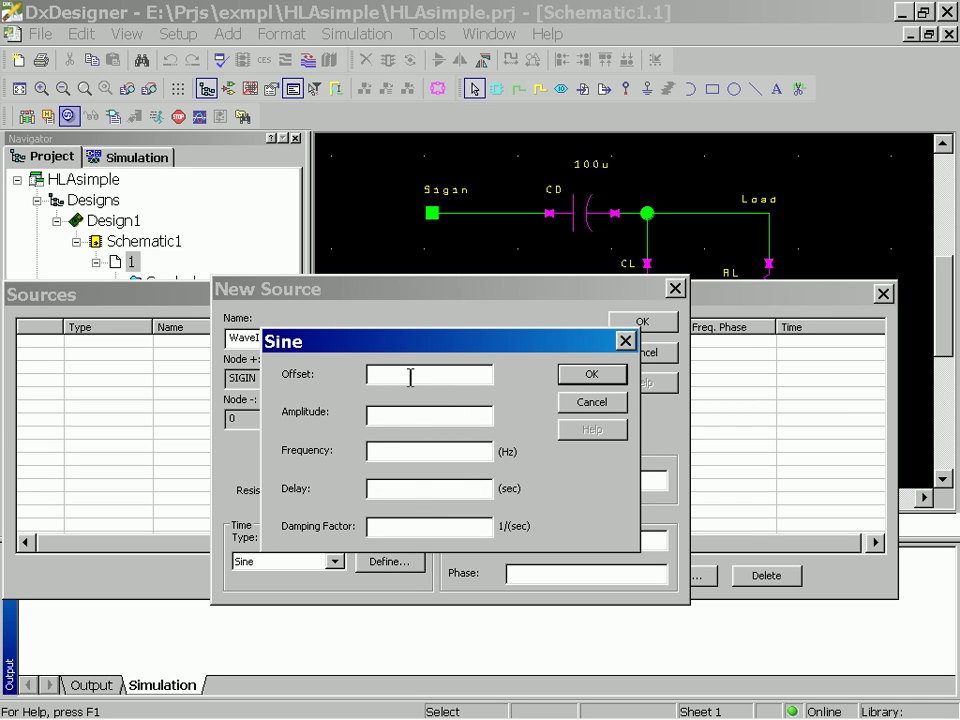
type("0")
left_click(400, 414)
type("125")
left_click(383, 450)
type("60")
left_click(377, 487)
type("0")
left_click(374, 524)
type("0")
left_click(567, 377)
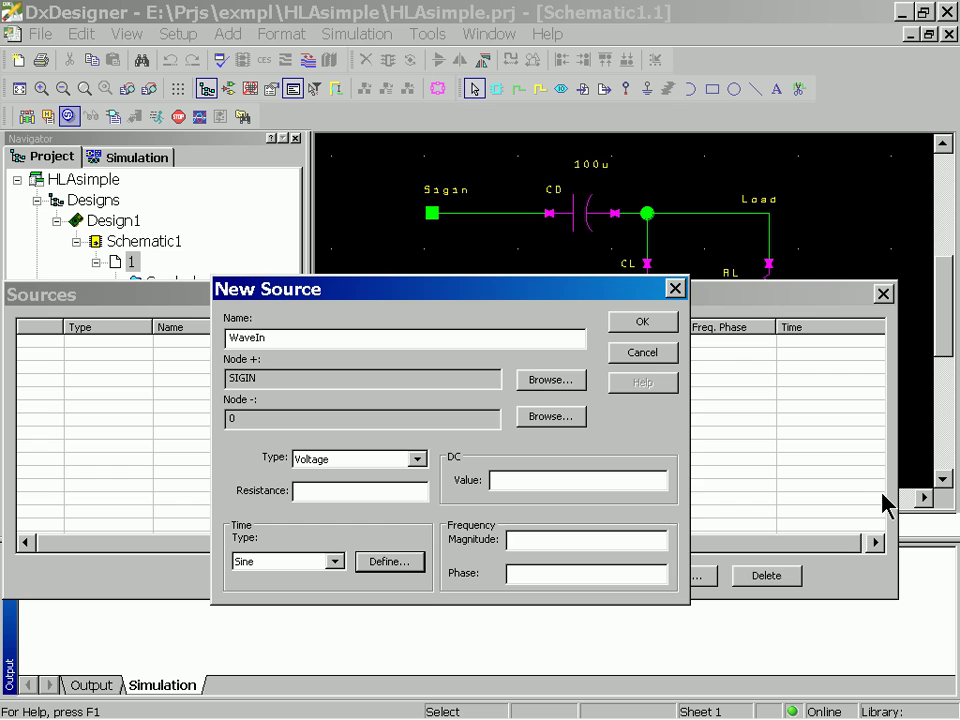
Add WaveIn to the list, review its sine parameters unchanged, and accept the Sources list
left_click(664, 326)
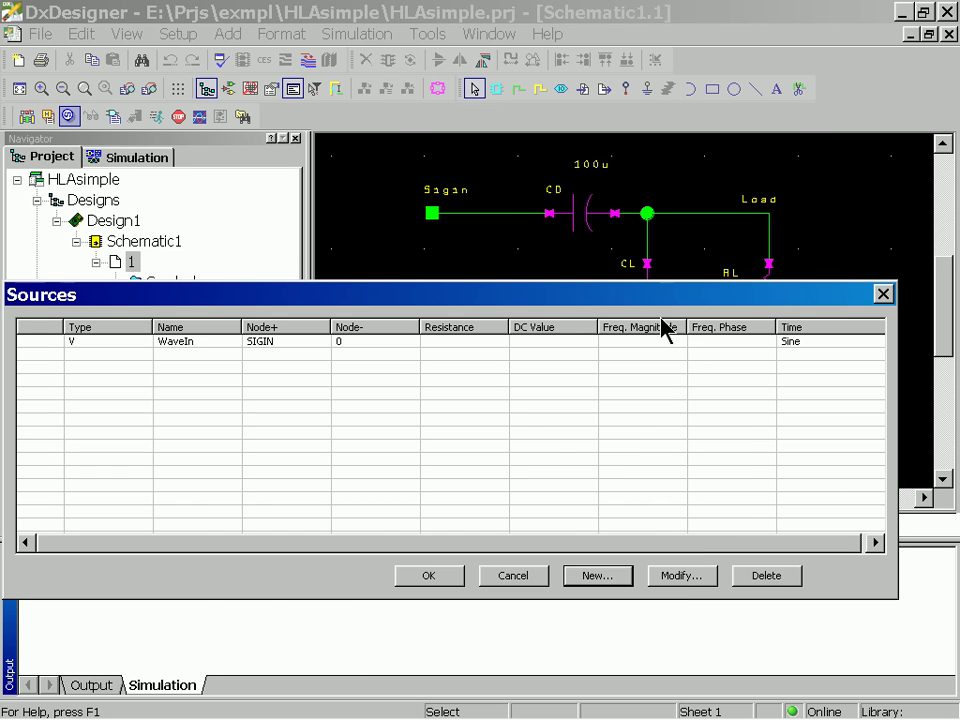
left_click(291, 342)
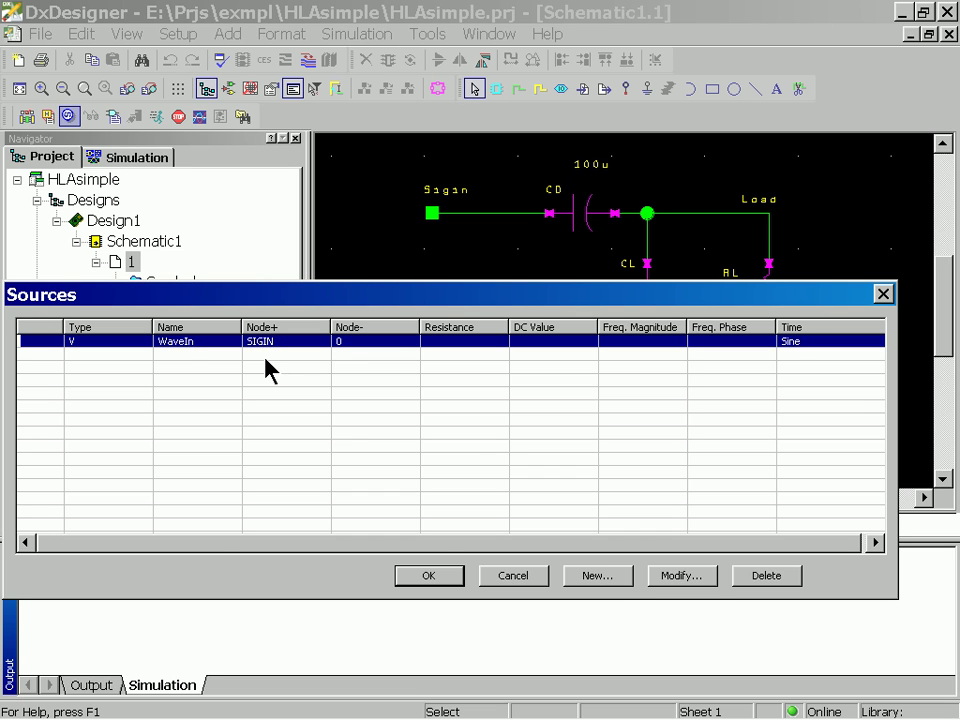
left_click(692, 578)
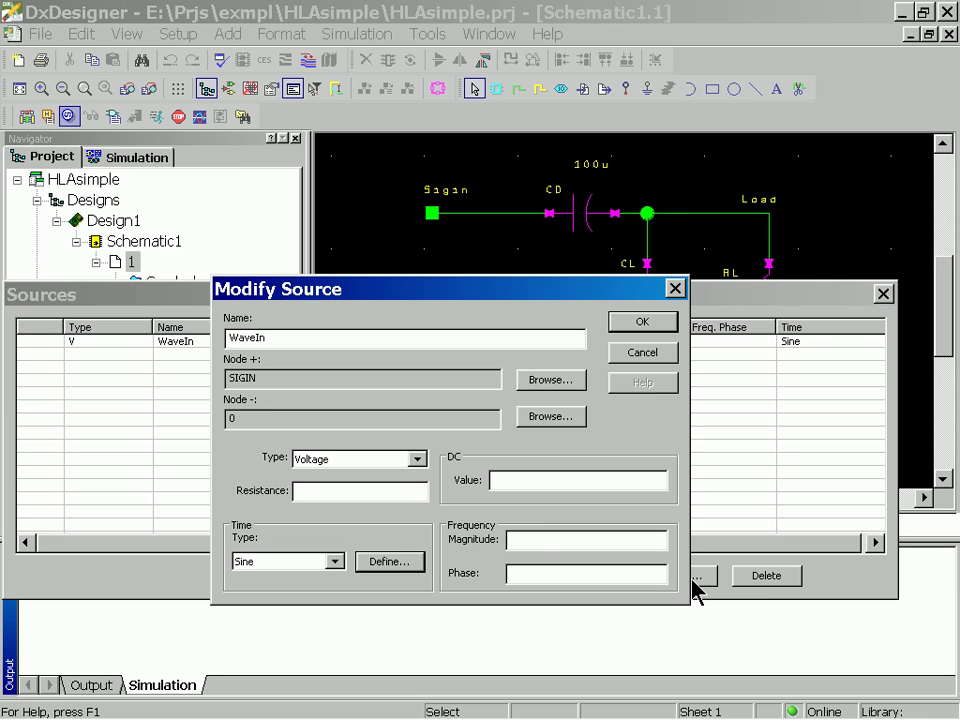
left_click(396, 566)
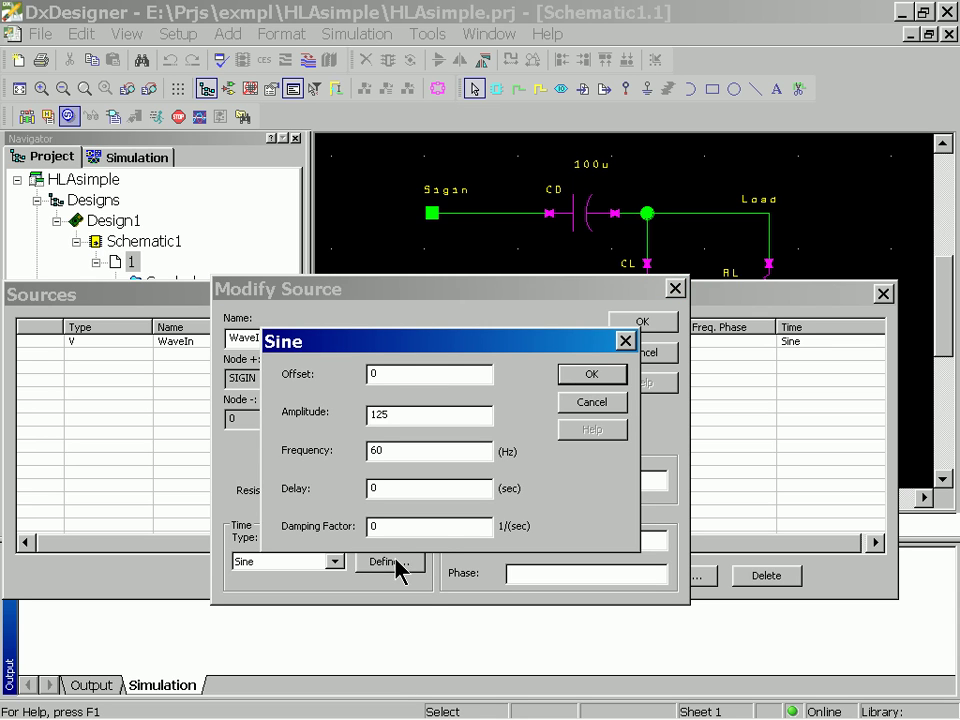
left_click(587, 404)
left_click(645, 354)
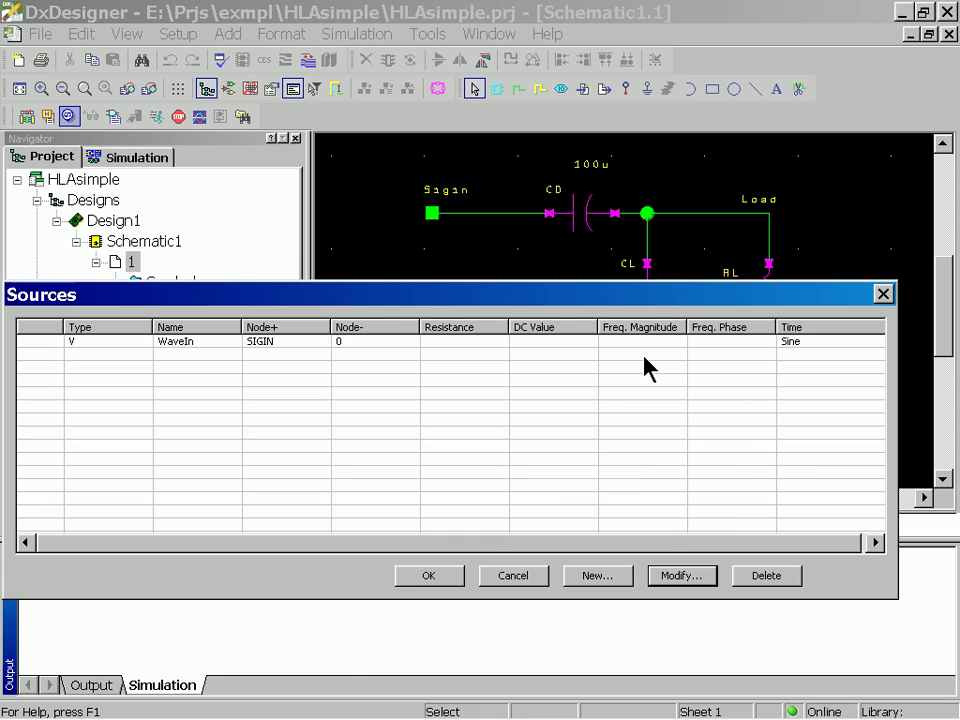
left_click(429, 576)
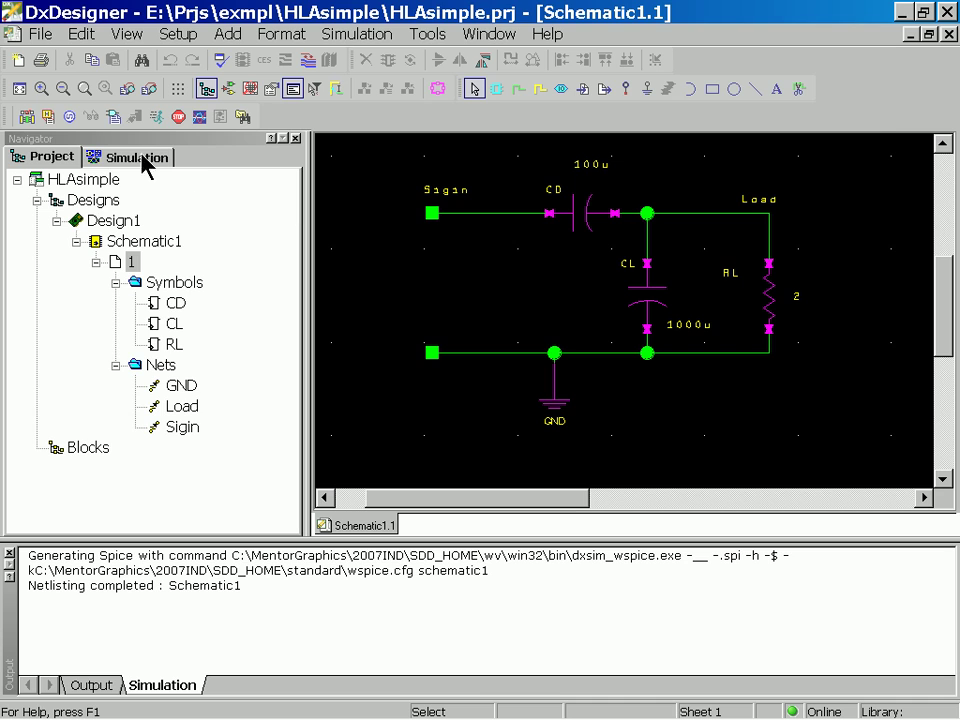
Rename the simulation experiment to hla_exp.cmd in Simulation Control
left_click(157, 116)
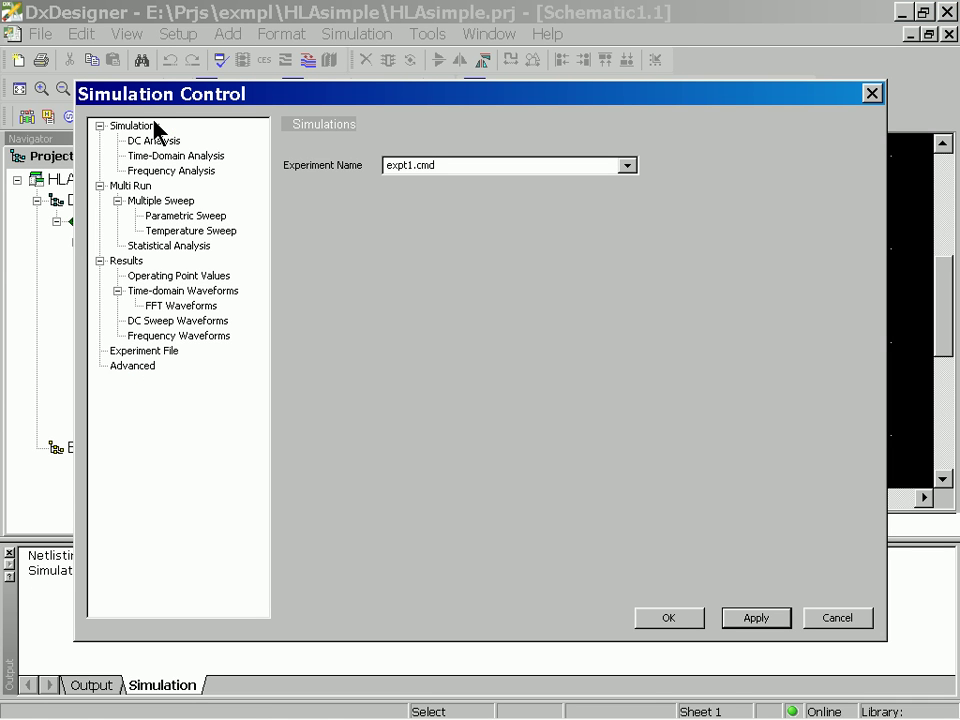
left_click_drag(476, 165, 315, 152)
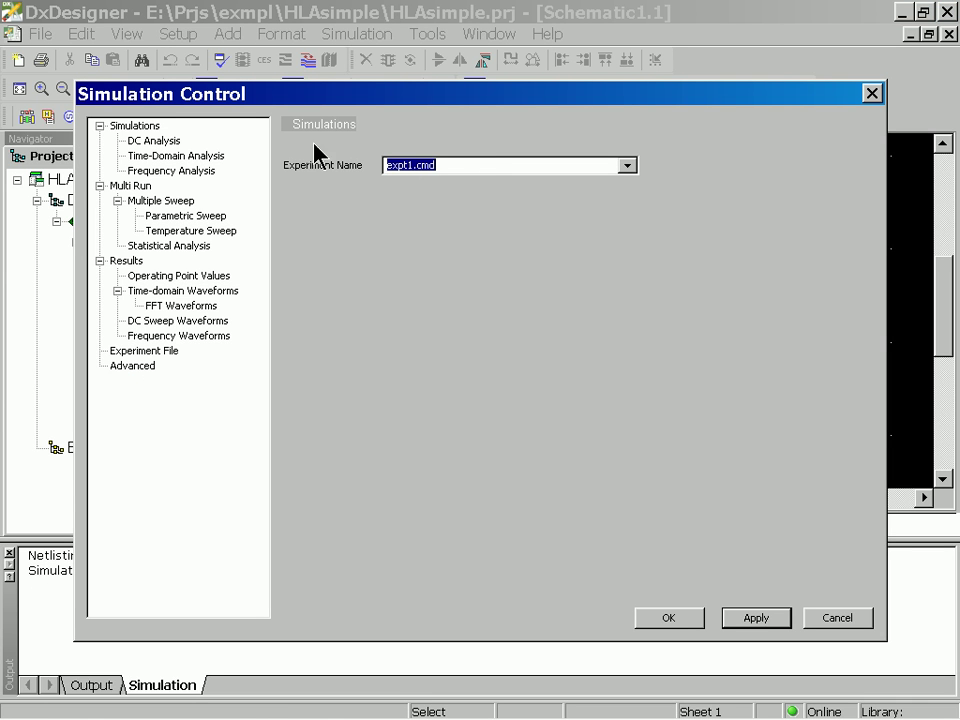
type("h")
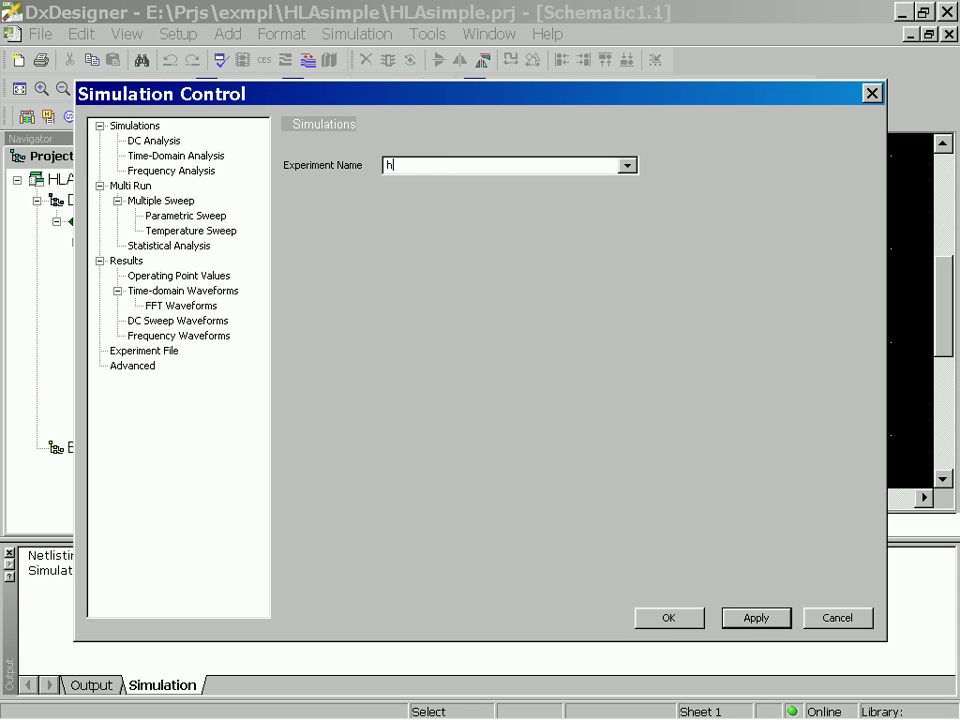
type("la_exp.cmd")
Enable time-domain analysis with end time 1, print interval 1e-9, Tmax 100u, and run
left_click(146, 141)
left_click(180, 155)
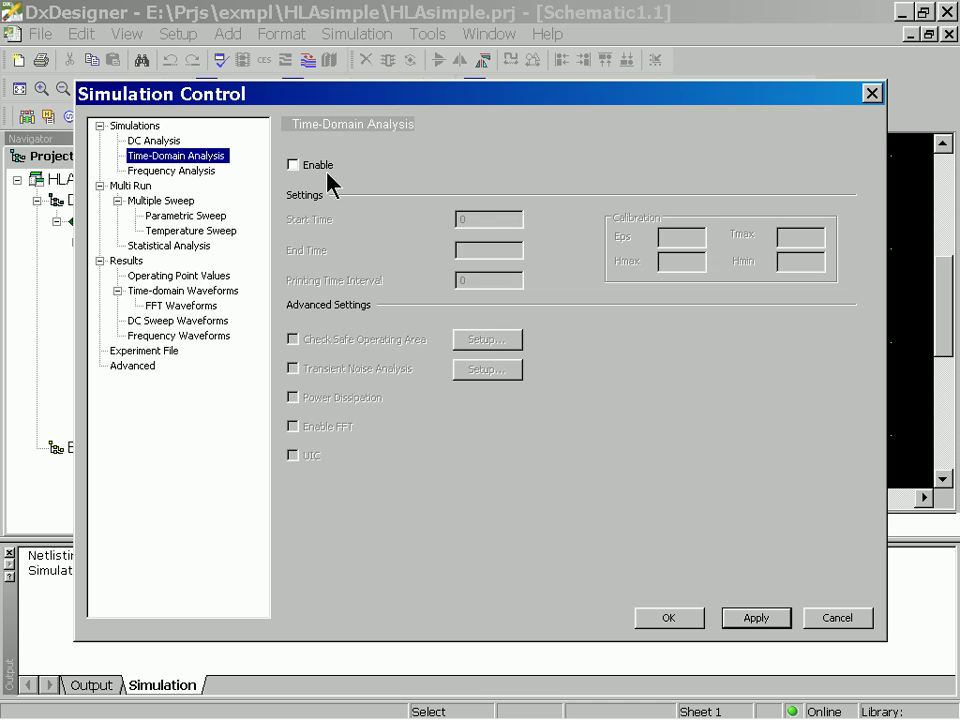
left_click(320, 167)
left_click(490, 252)
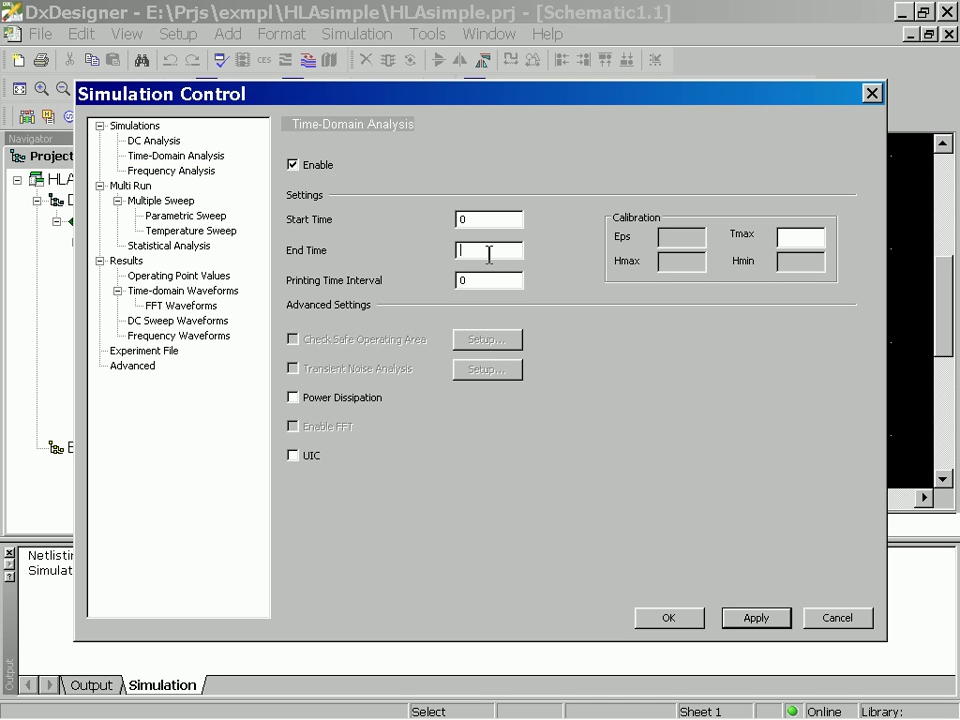
type("1")
double_click(491, 282)
type("1e-9")
left_click(800, 237)
type("100u")
left_click(680, 619)
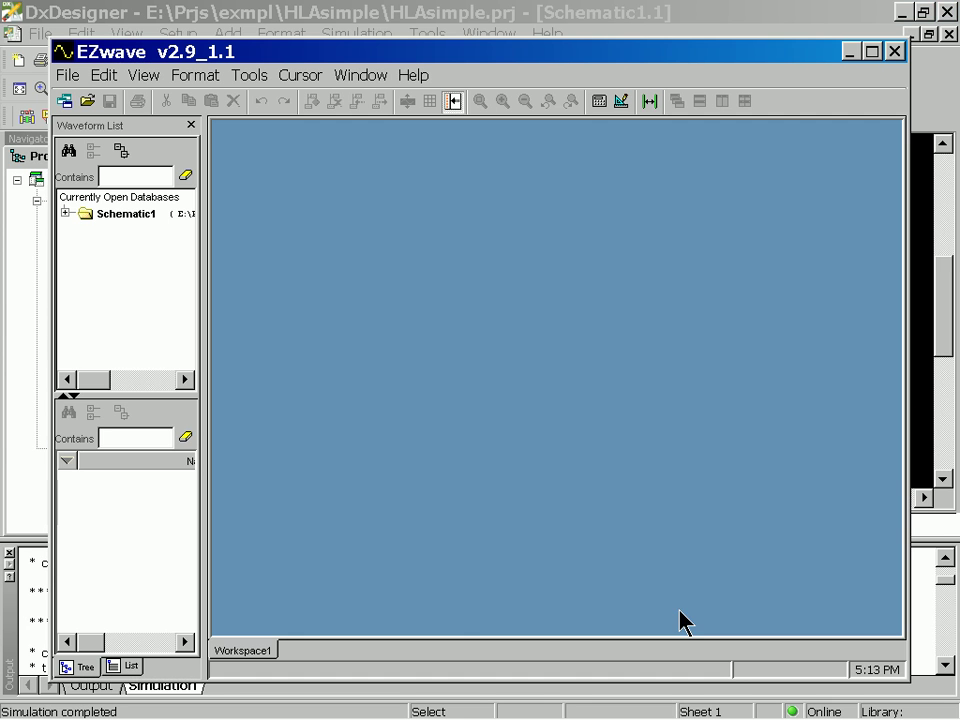
Maximize EZwave, expand Schematic1 > TRAN, and select the I(cd, 1) waveform
double_click(686, 52)
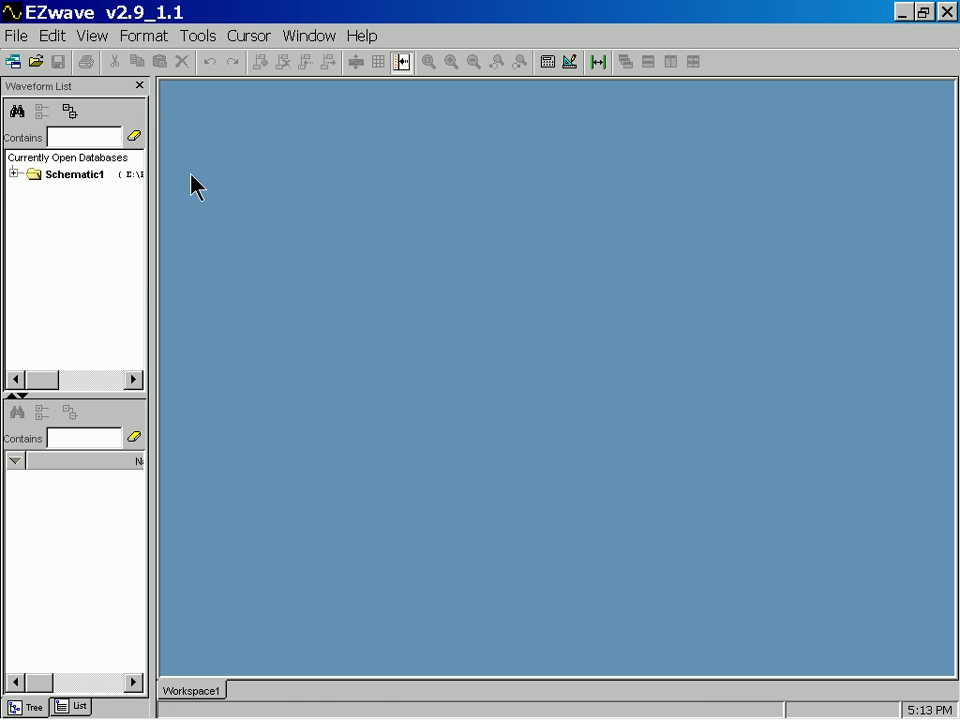
left_click(13, 174)
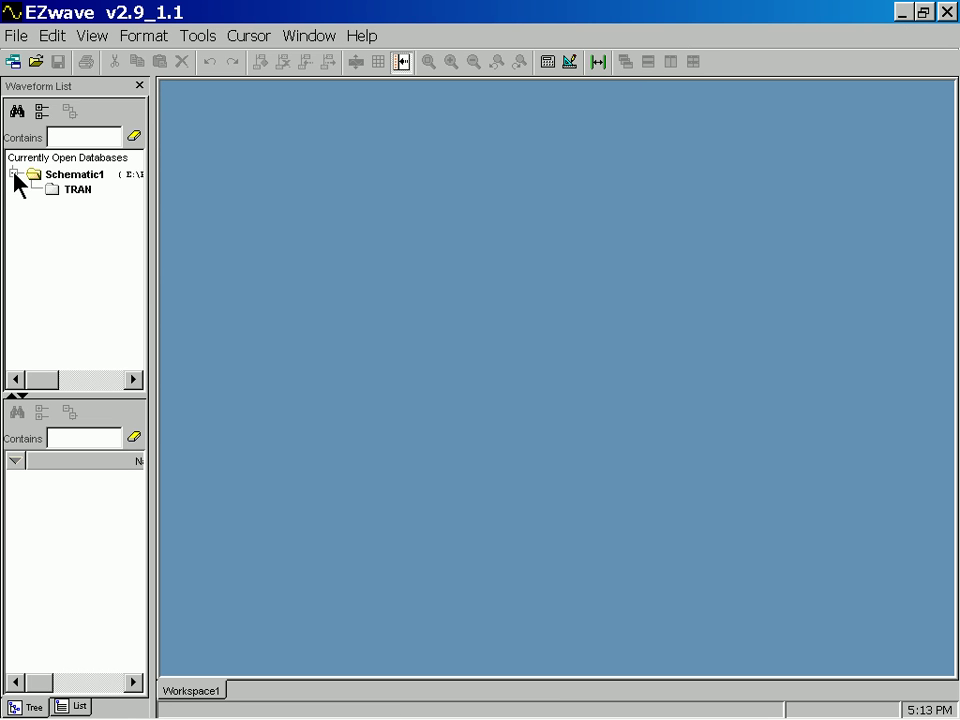
left_click(66, 189)
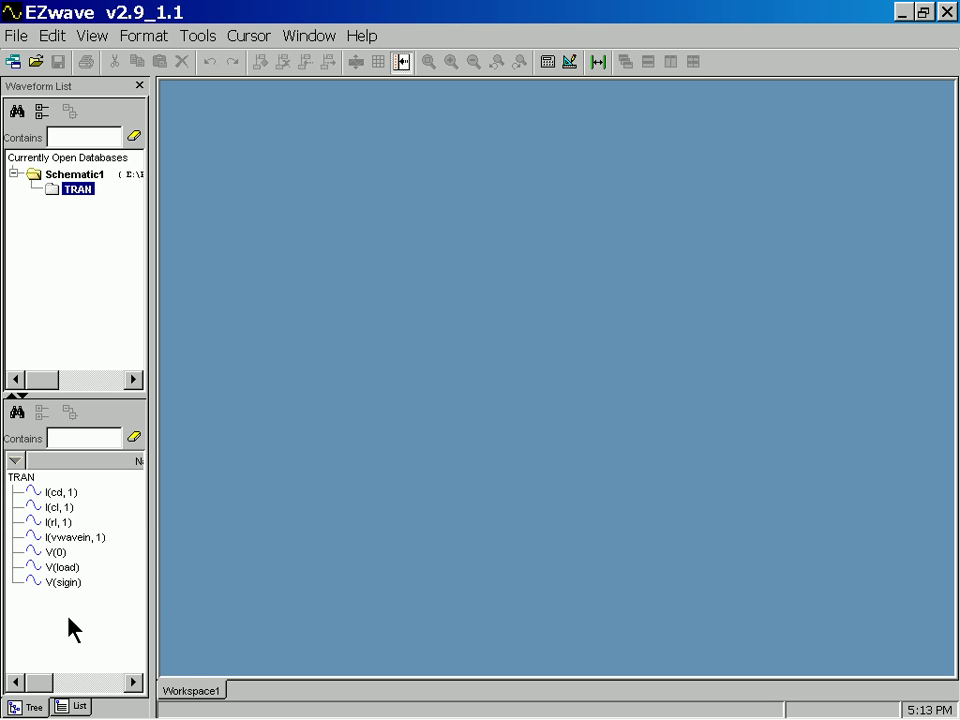
left_click(55, 492)
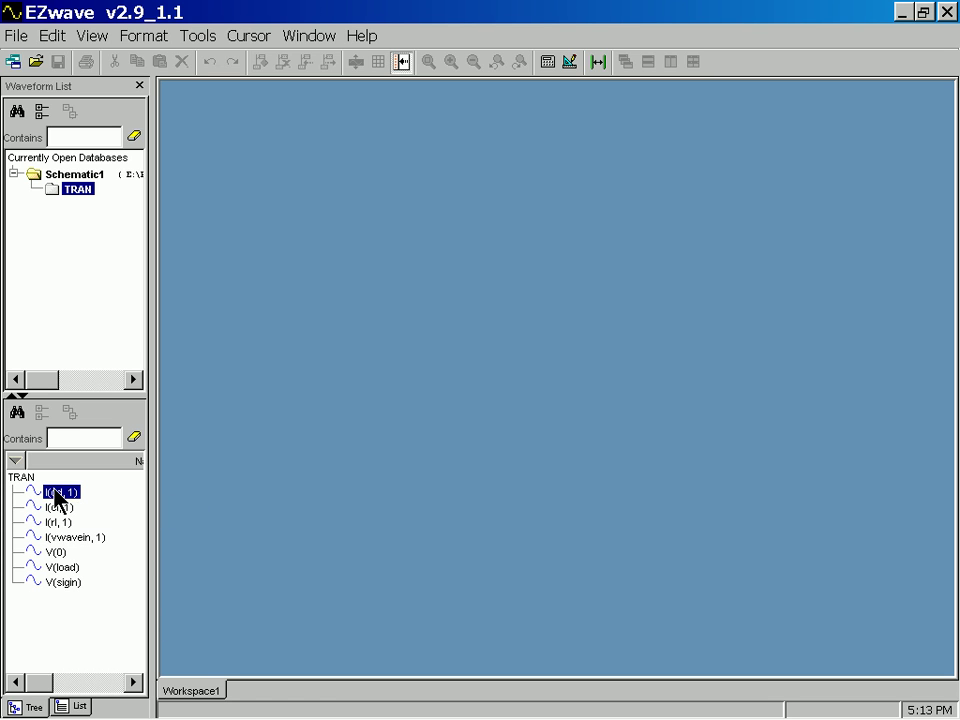
Plot I(cd, 1), I(cl, 1) and I(rl, 1) in Wave:1, overlaying them on the top plot
left_click_drag(55, 492, 373, 388)
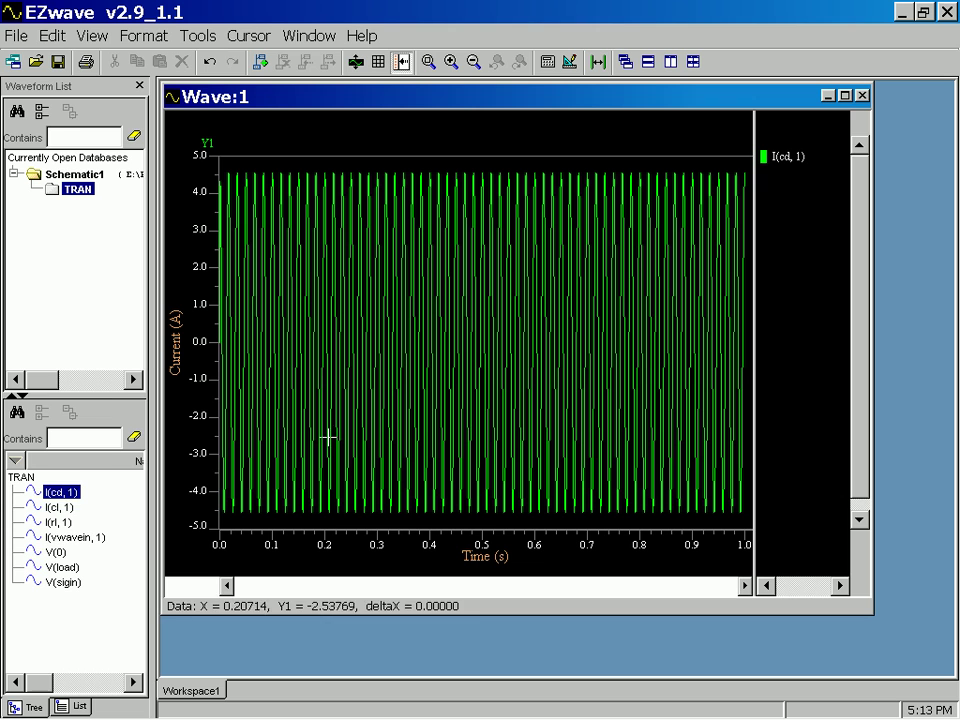
left_click_drag(58, 507, 333, 578)
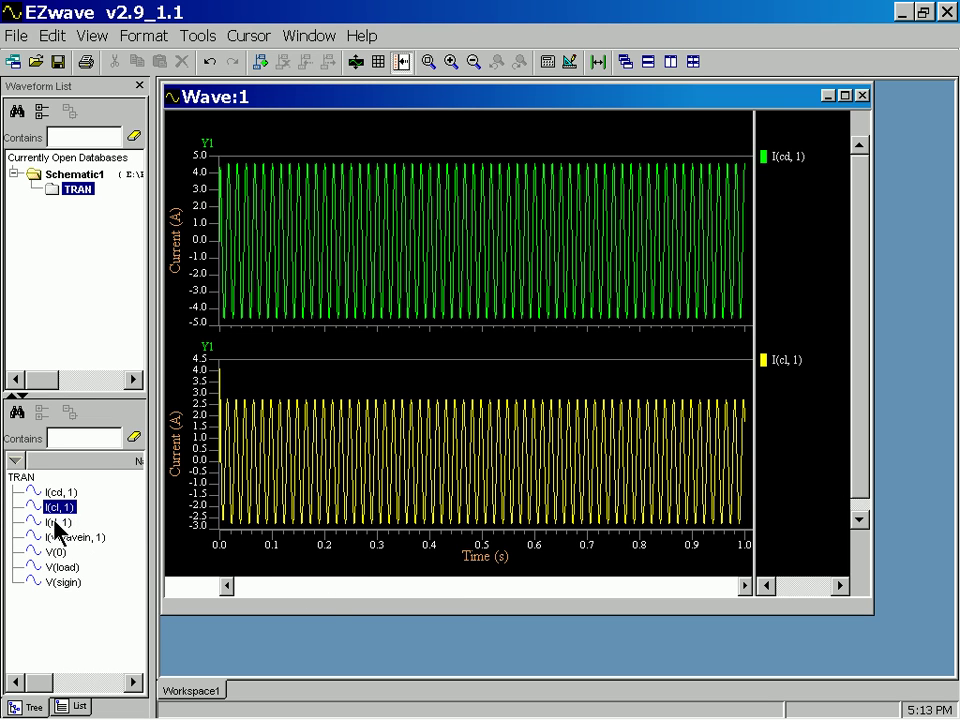
left_click_drag(57, 522, 354, 574)
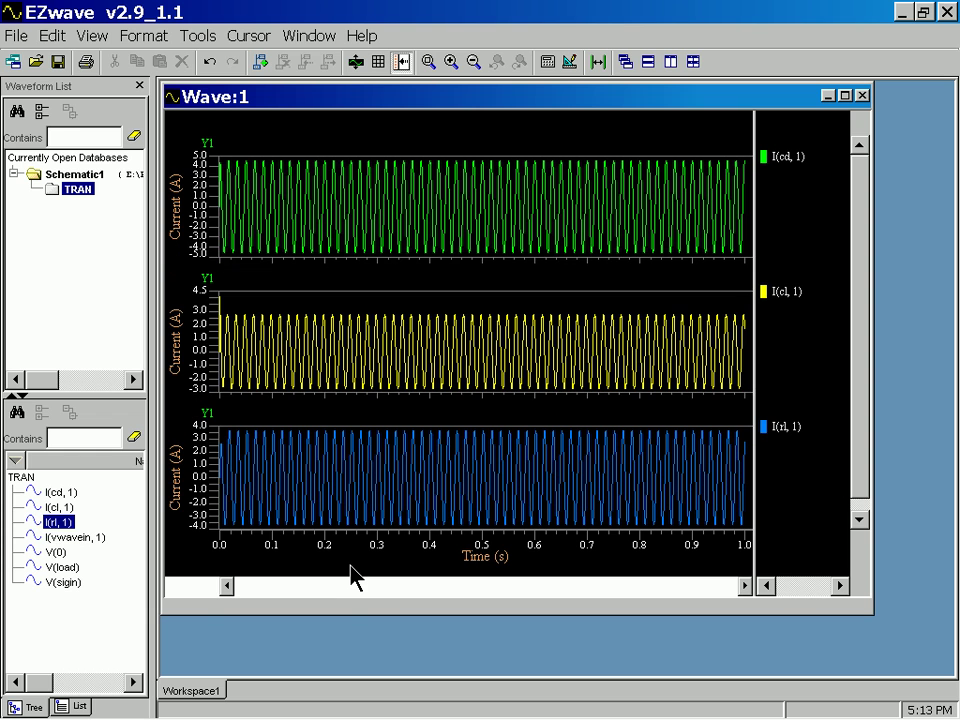
double_click(55, 508)
mouse_move(55, 508)
left_mouse_down()
mouse_move(107, 493)
mouse_move(214, 422)
mouse_move(365, 222)
mouse_move(369, 188)
left_mouse_up()
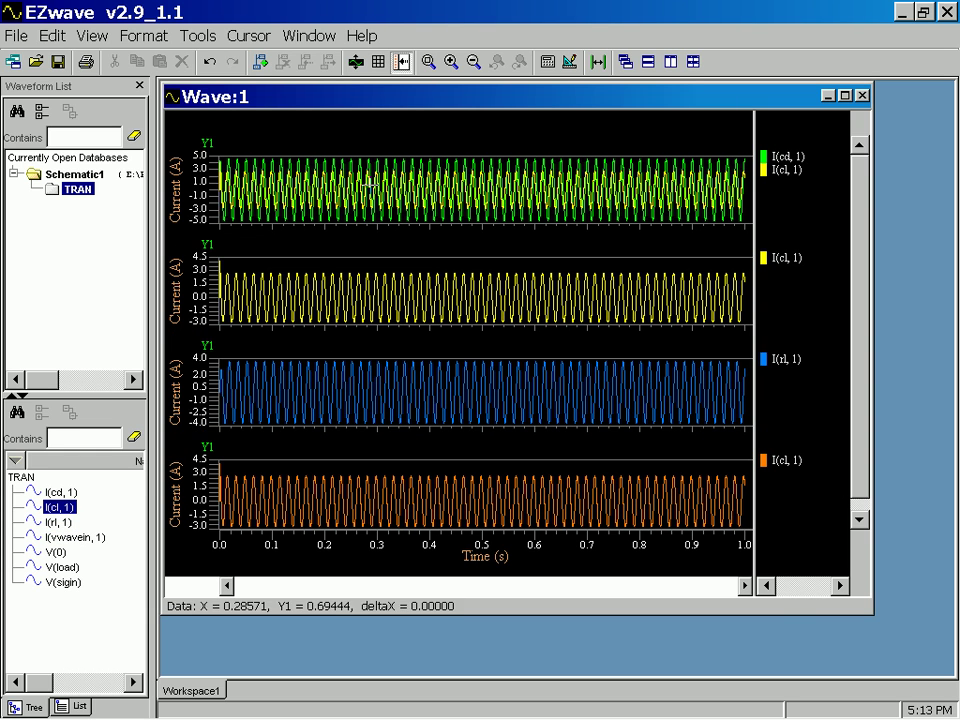
mouse_move(57, 522)
left_mouse_down()
mouse_move(396, 326)
mouse_move(422, 214)
mouse_move(410, 195)
left_mouse_up()
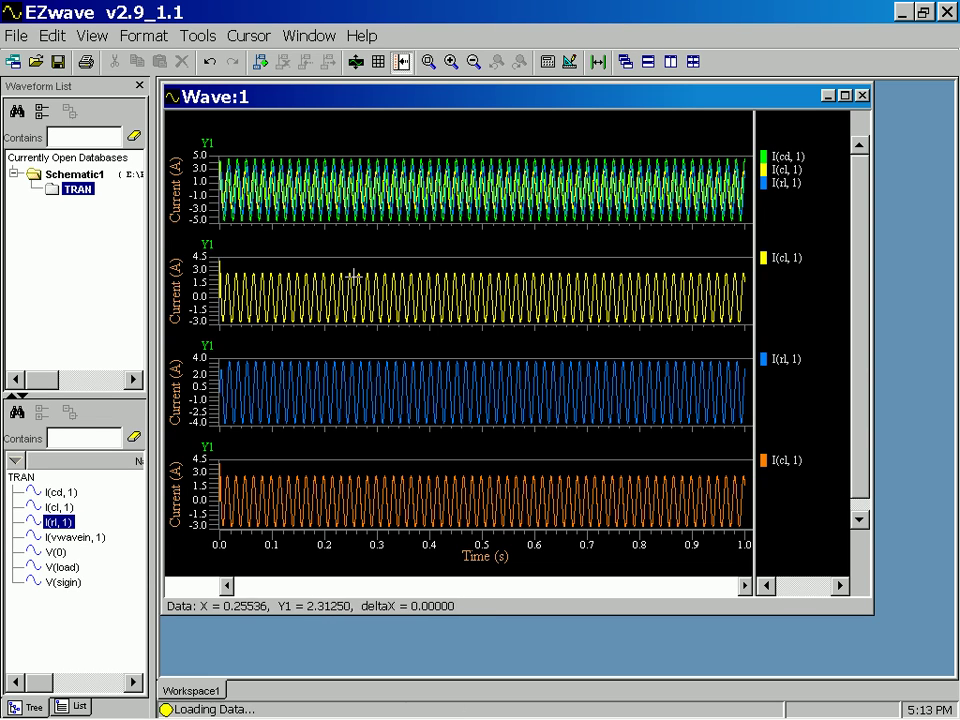
Plot all four currents including I(vwavein, 1) together in a new maximized Wave:2
left_click(70, 540)
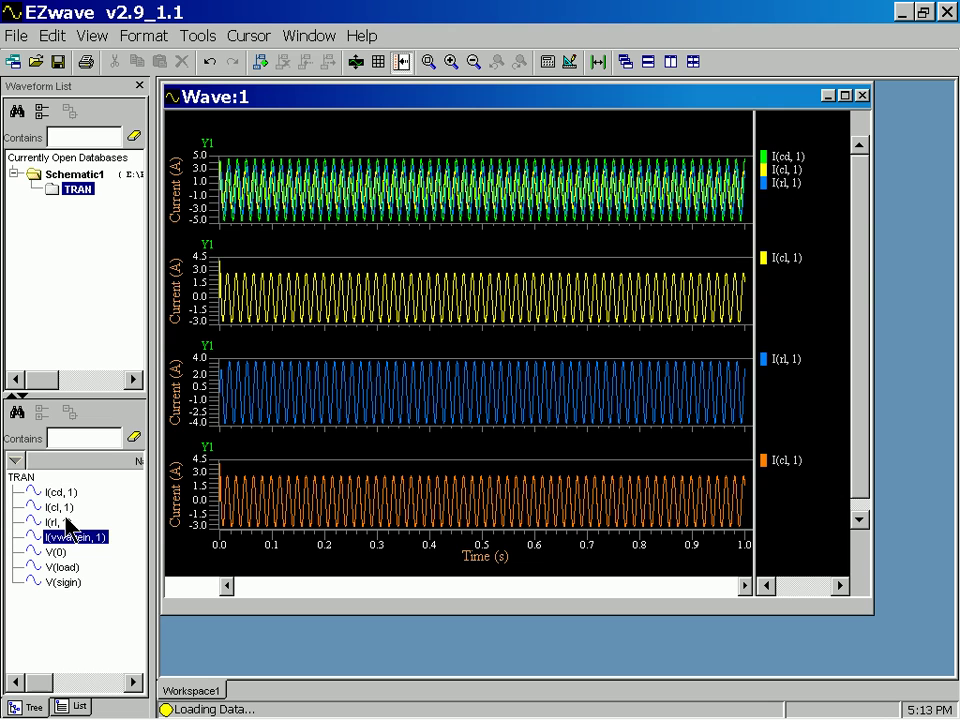
left_click(62, 494, "shift")
left_click_drag(62, 502, 316, 645)
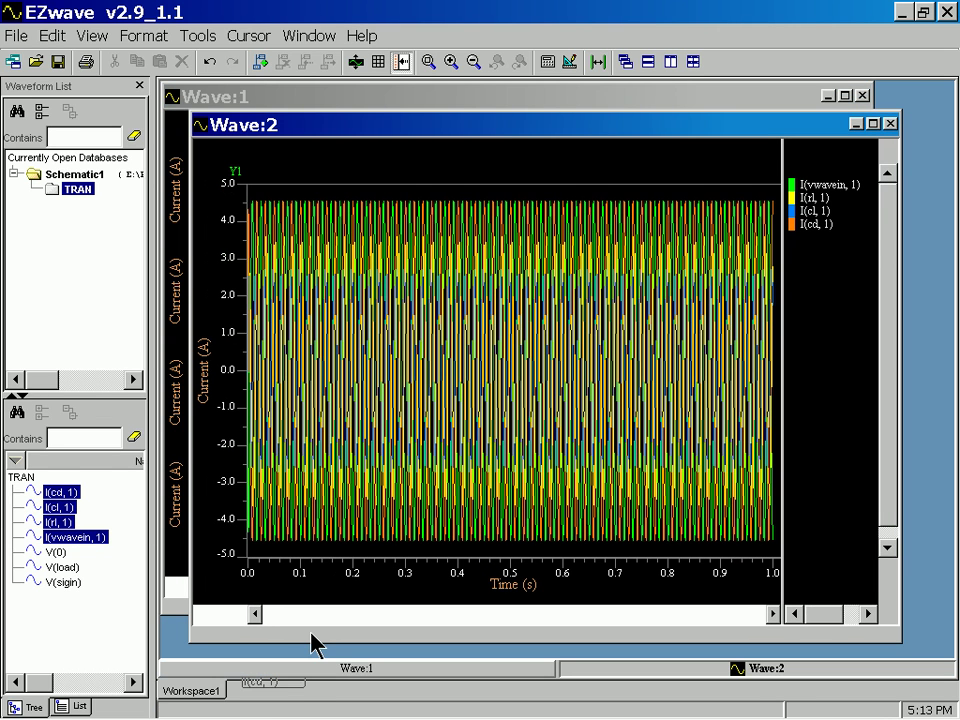
double_click(489, 125)
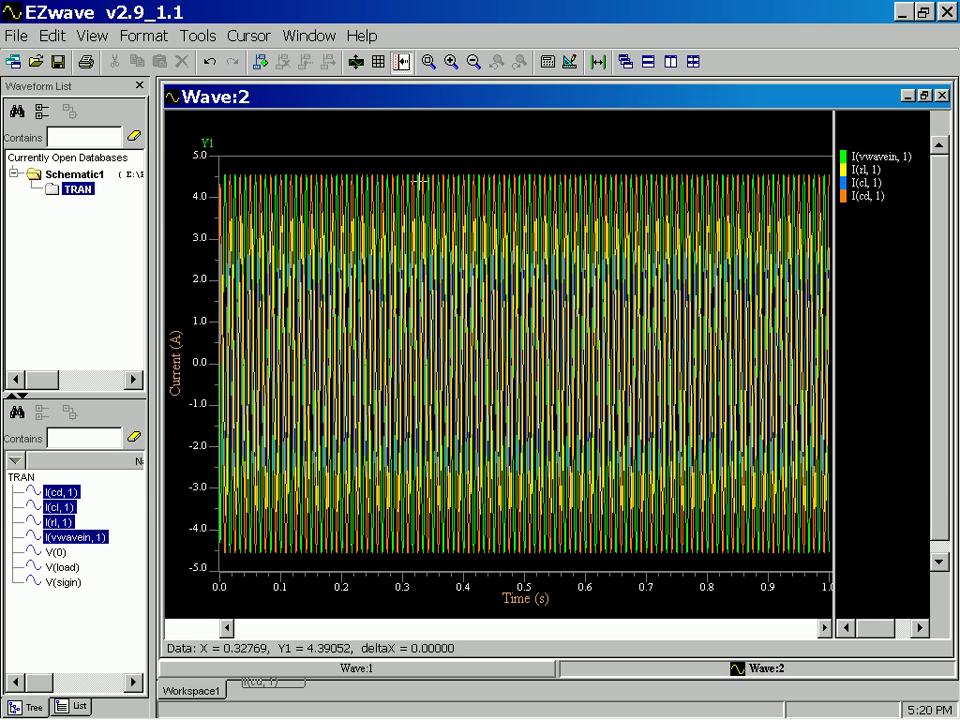
left_click_drag(426, 159, 505, 167)
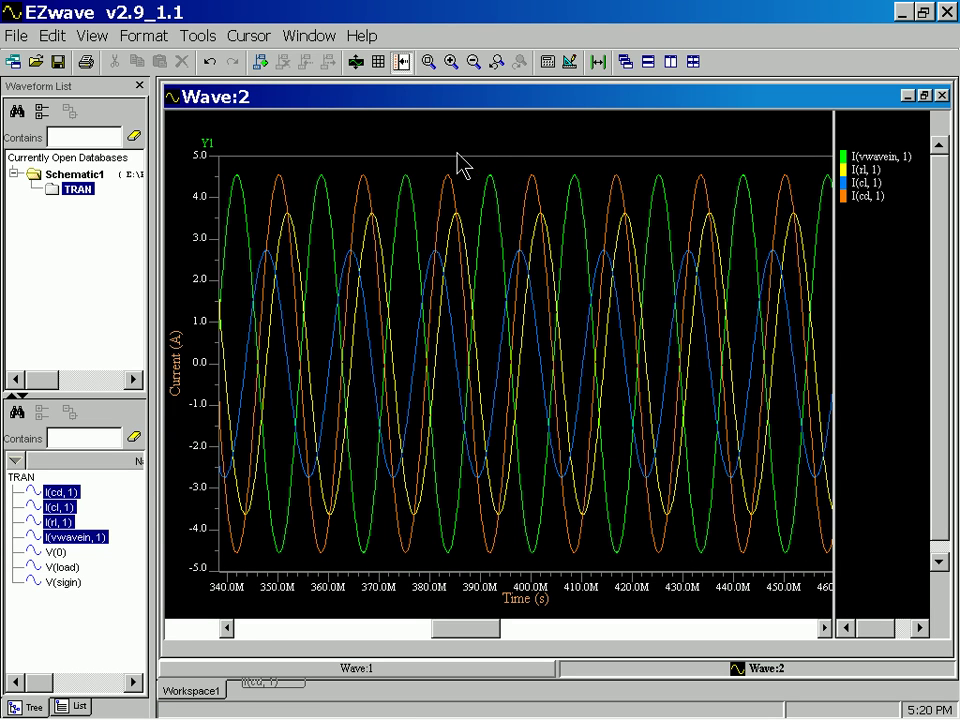
Zoom Wave:2 to about 384–404 ms, restore its window, and select I(vwavein, 1) then V(load)
left_click_drag(445, 157, 555, 160)
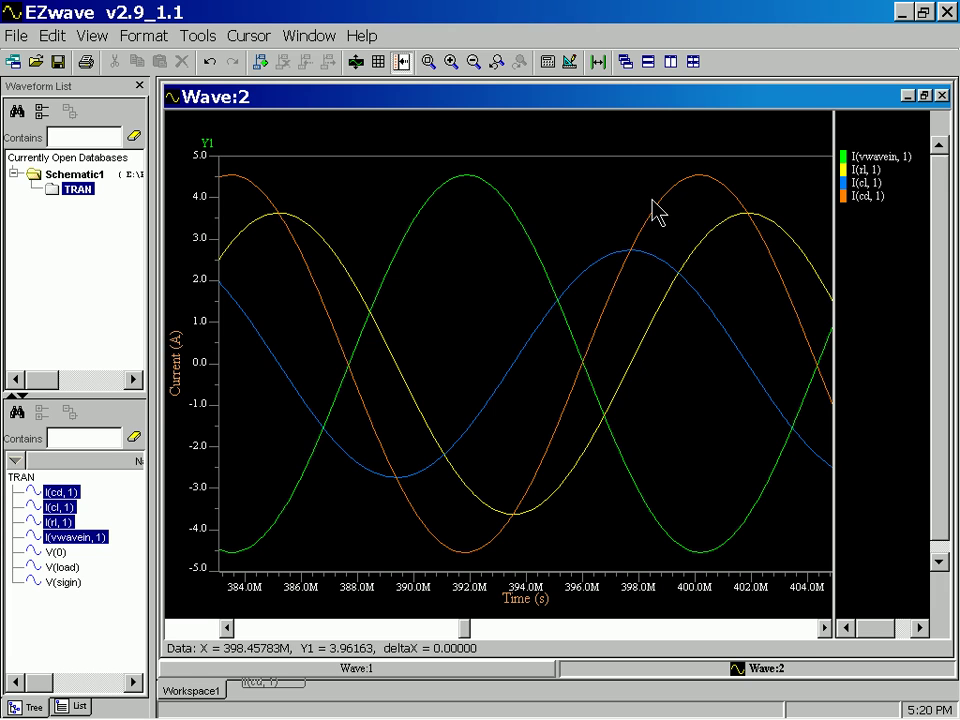
double_click(697, 100)
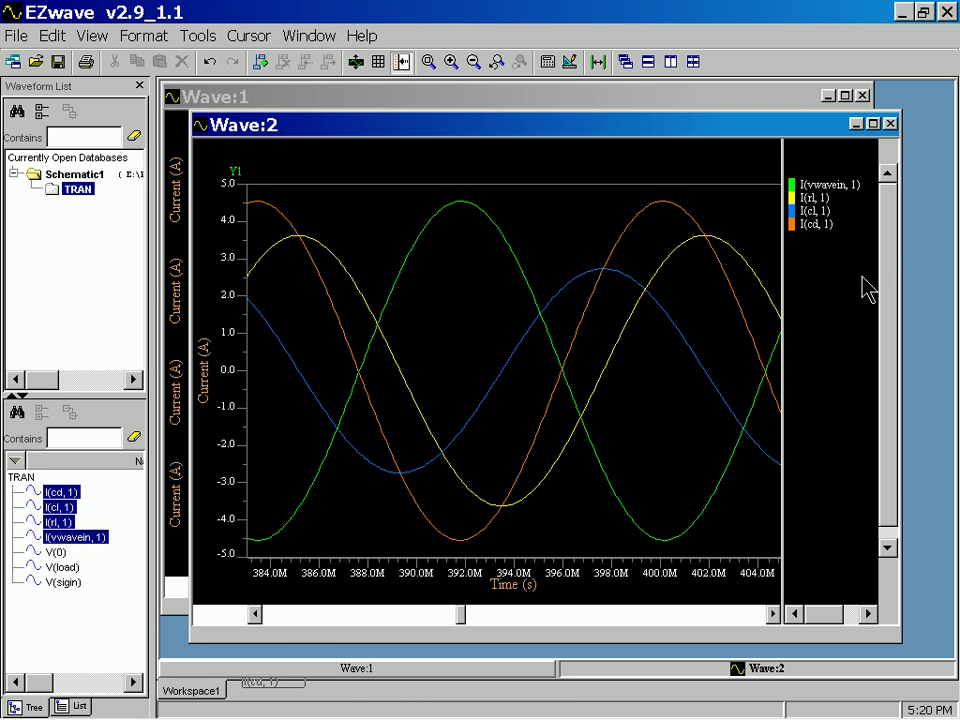
left_click(848, 186)
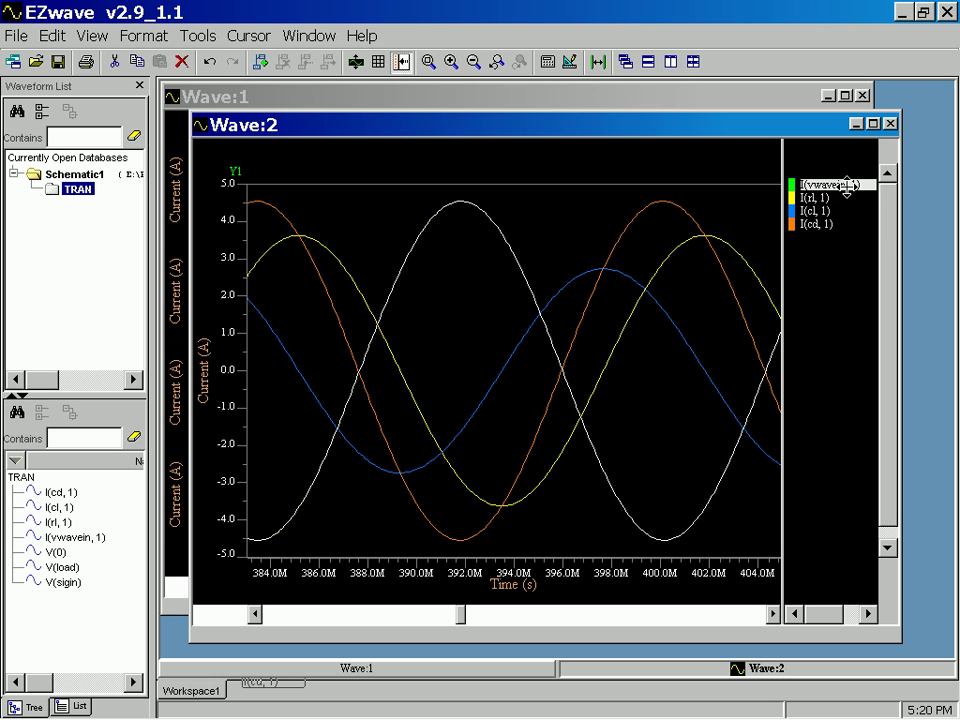
left_click(61, 568)
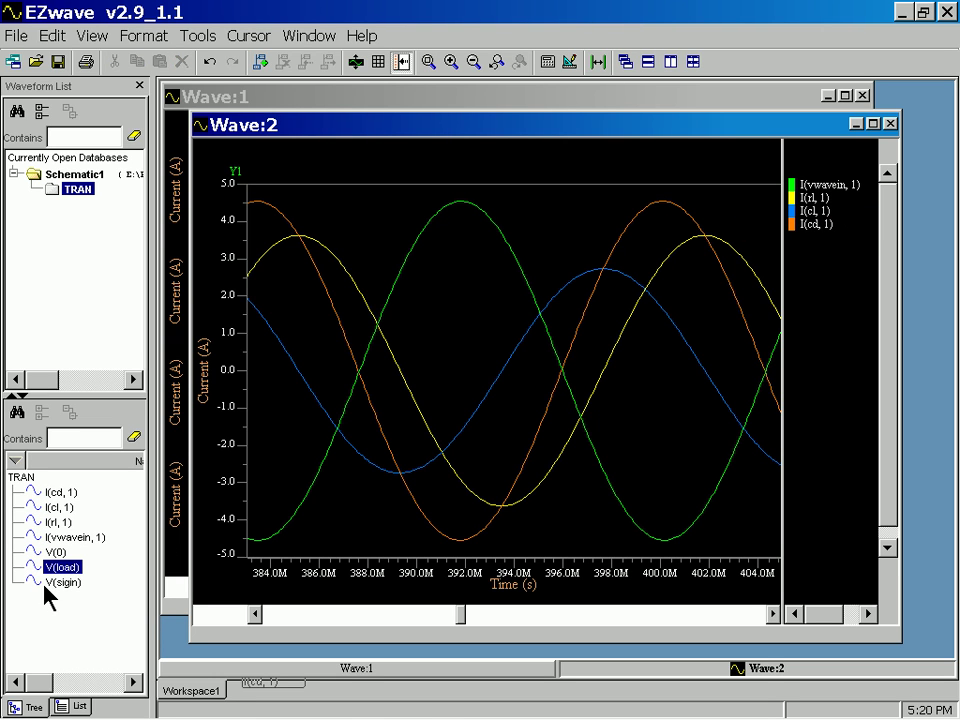
Drag V(load) and V(sigin) together into Wave:2 and maximize it
left_click(48, 584, "ctrl")
left_click_drag(62, 575, 410, 380)
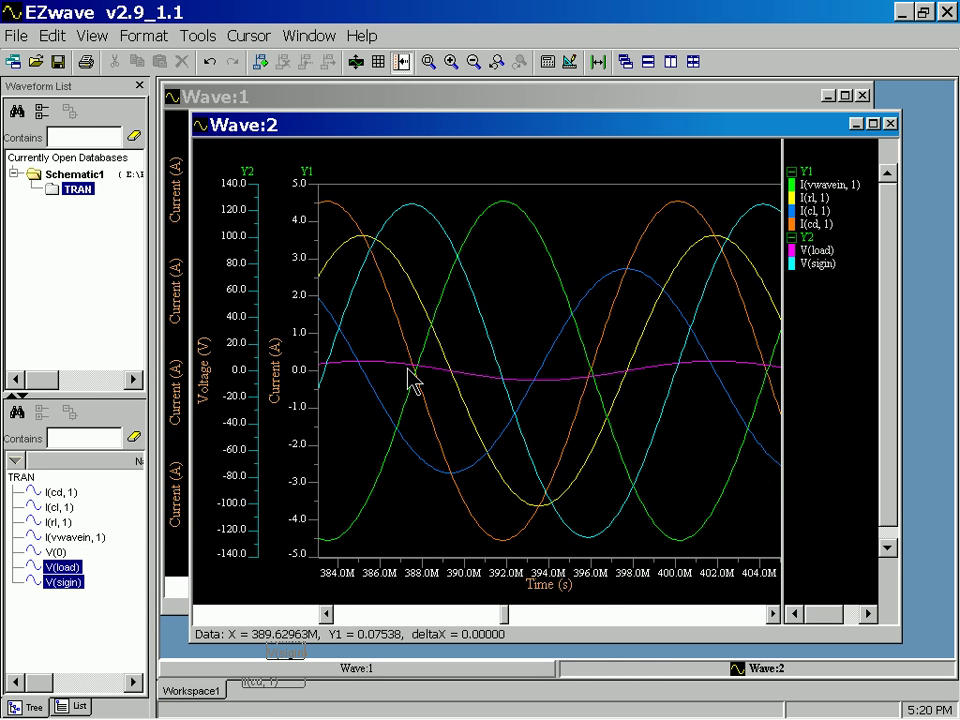
double_click(366, 126)
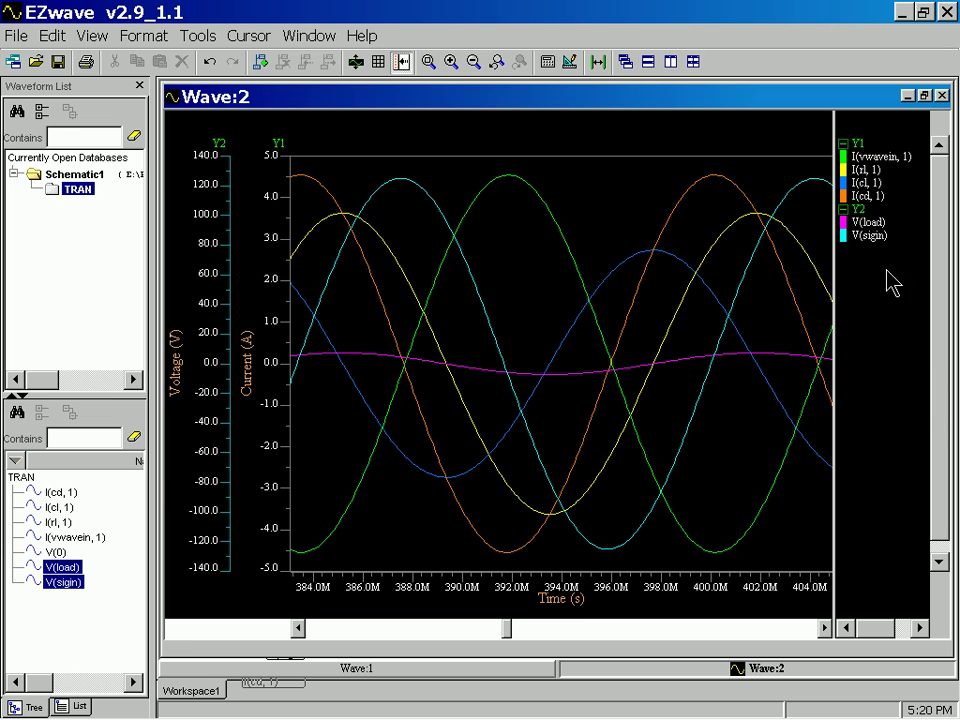
Highlight the V(load), V(sigin), I(cd, 1) and I(cl, 1) traces from the legend to inspect them
left_click(870, 222)
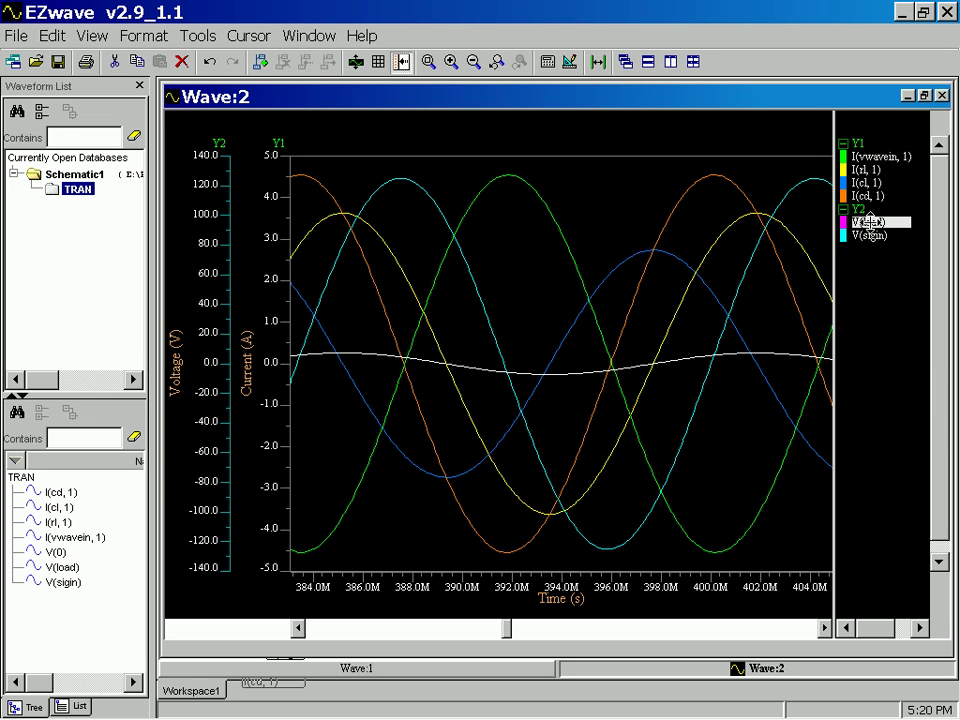
key("Escape")
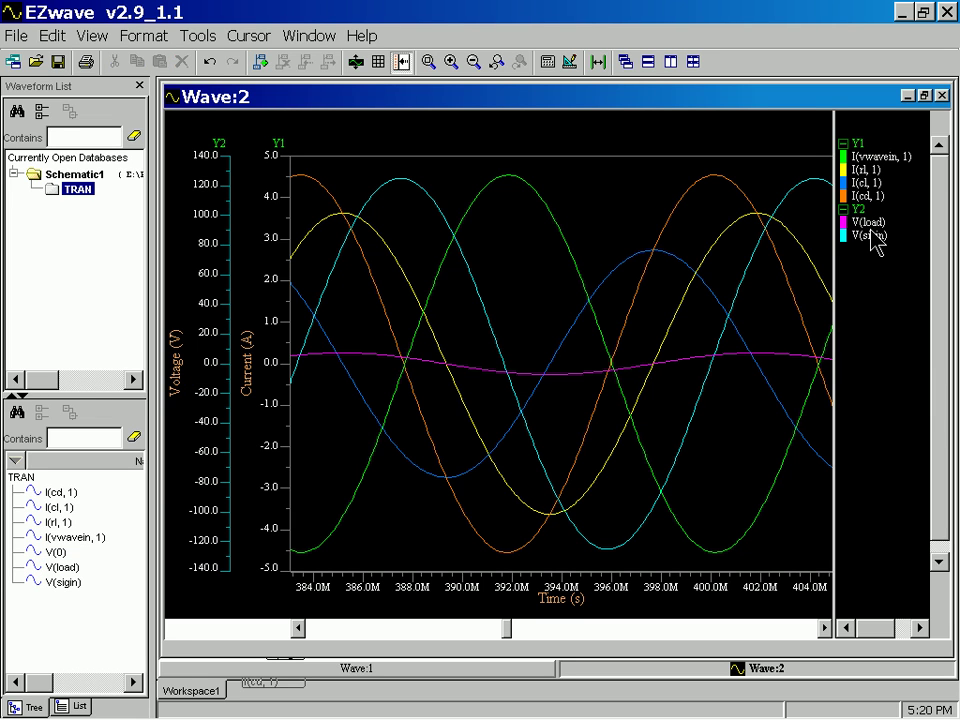
left_click(869, 236)
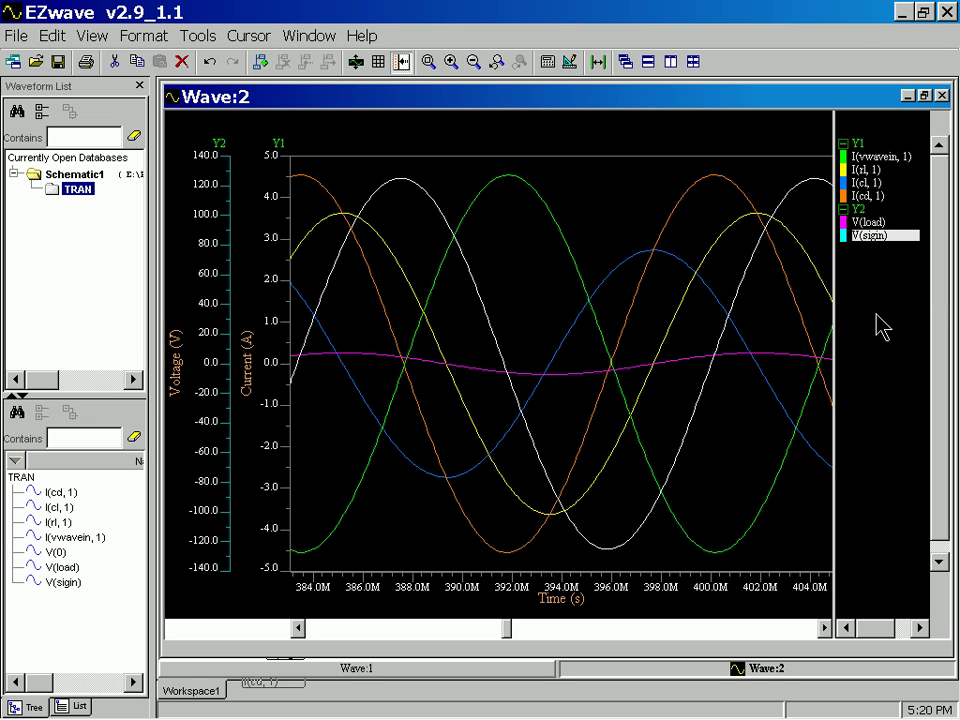
left_click(858, 222)
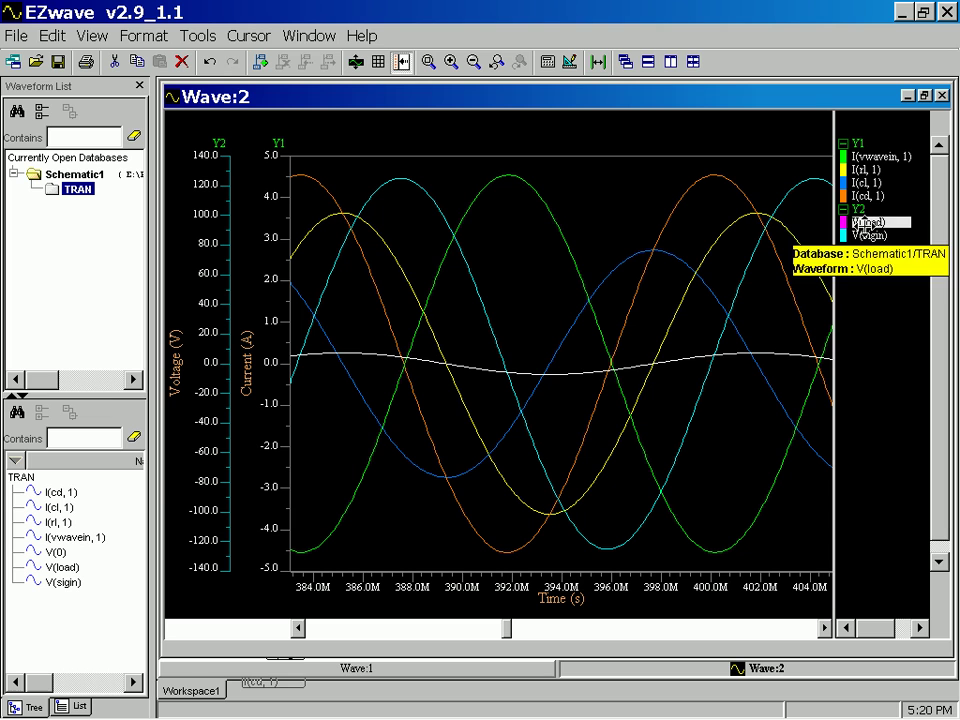
left_click(872, 197)
left_click(873, 183, "ctrl")
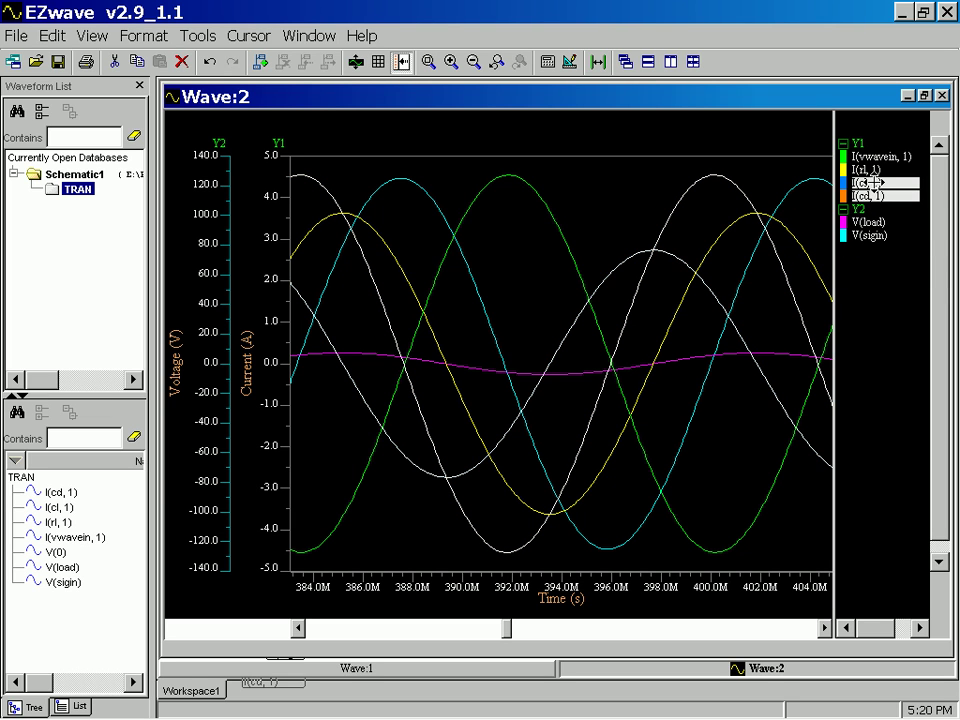
left_click_drag(874, 177, 876, 167)
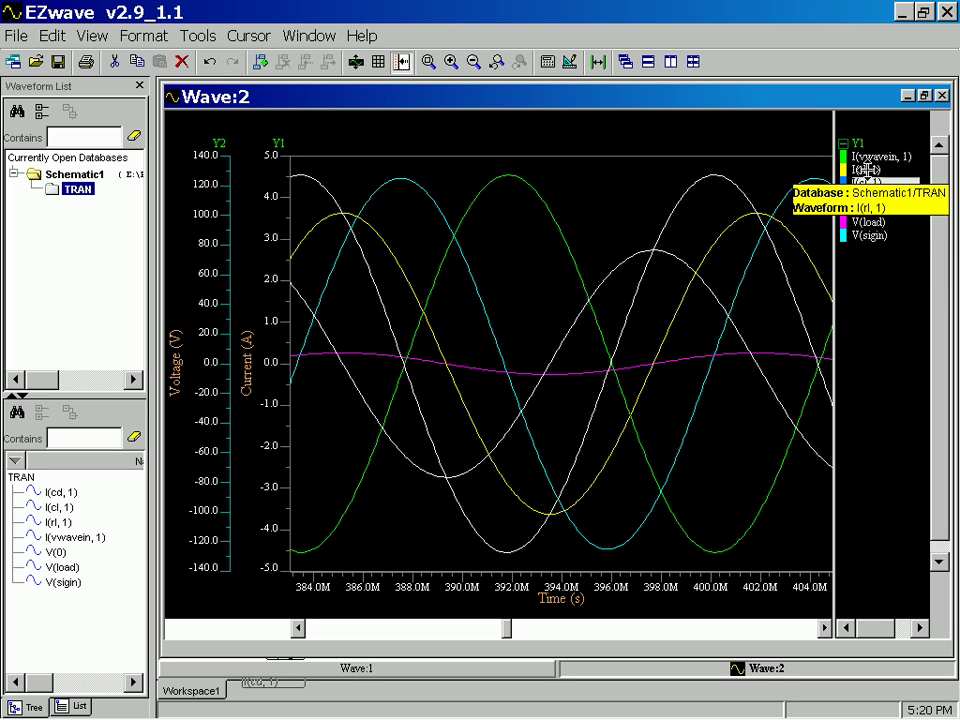
left_click(886, 258)
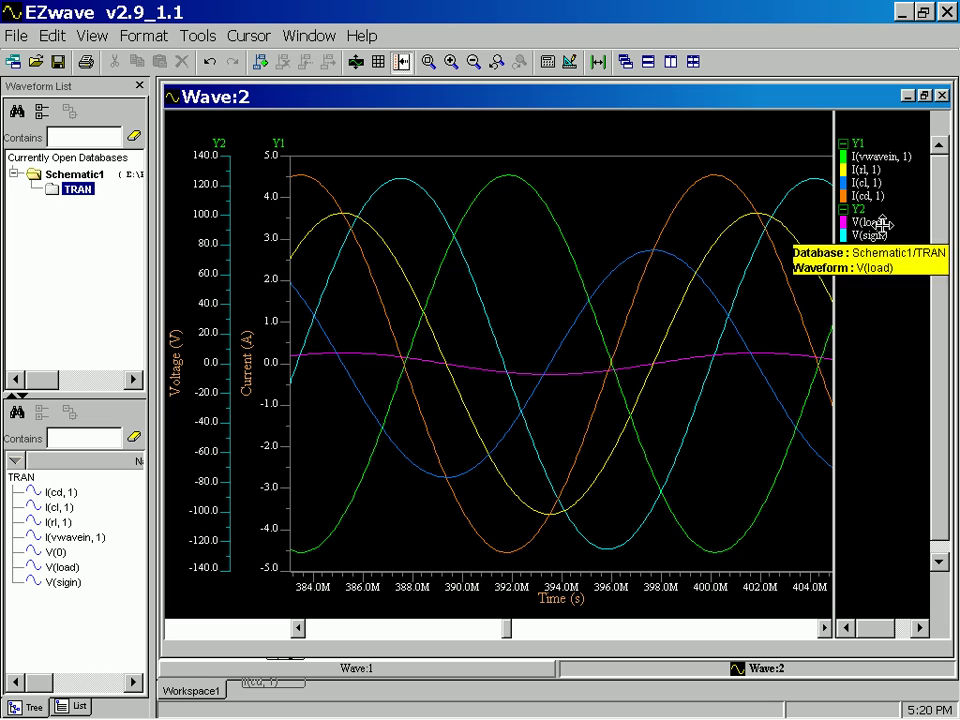
left_click(877, 223)
left_click(868, 237, "ctrl")
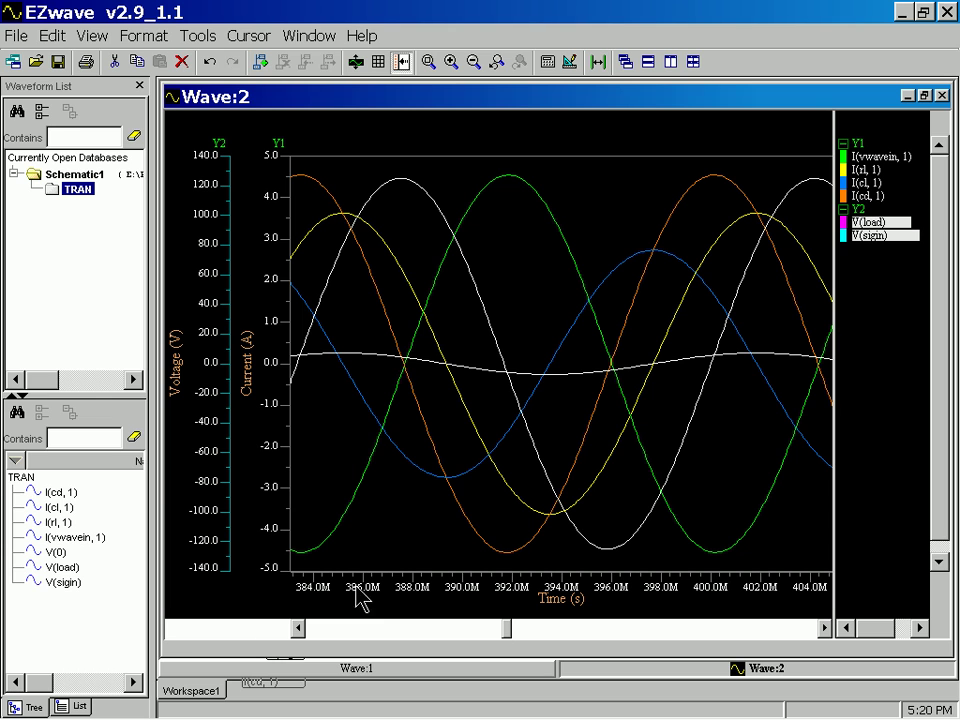
Restore Wave:2 and plot V(sigin) and V(load) in a new lower pane
double_click(518, 100)
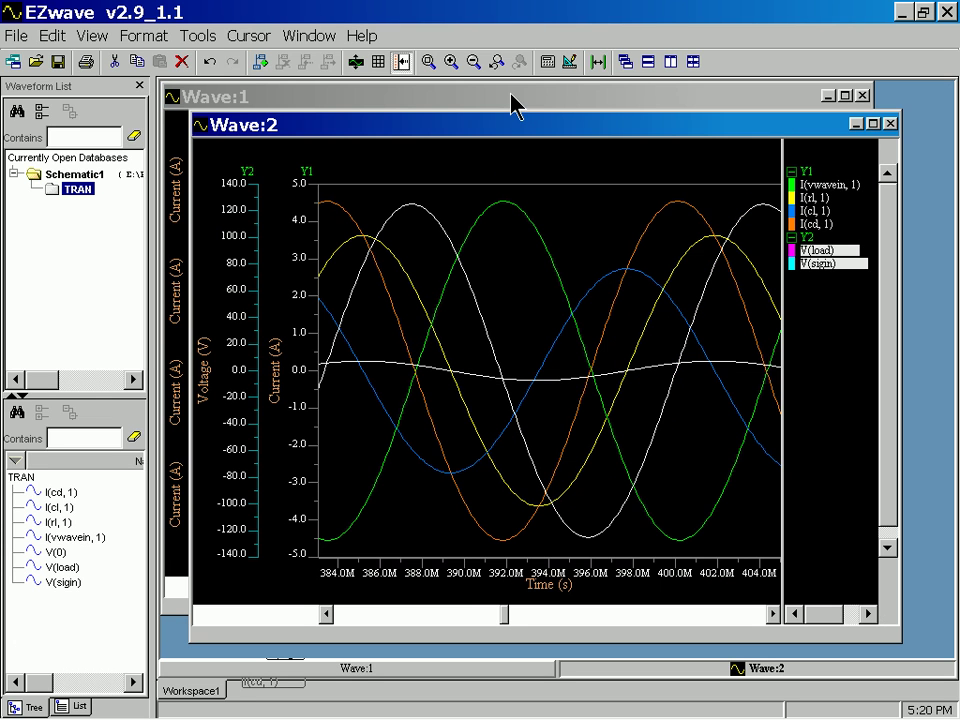
left_click(60, 582)
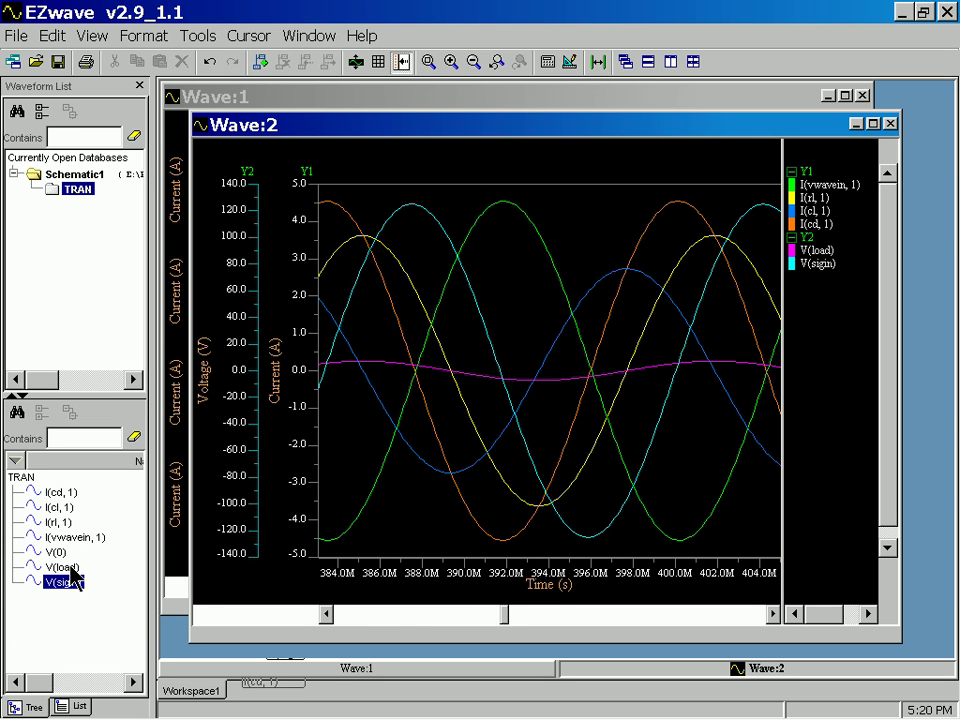
left_click(67, 580, "ctrl")
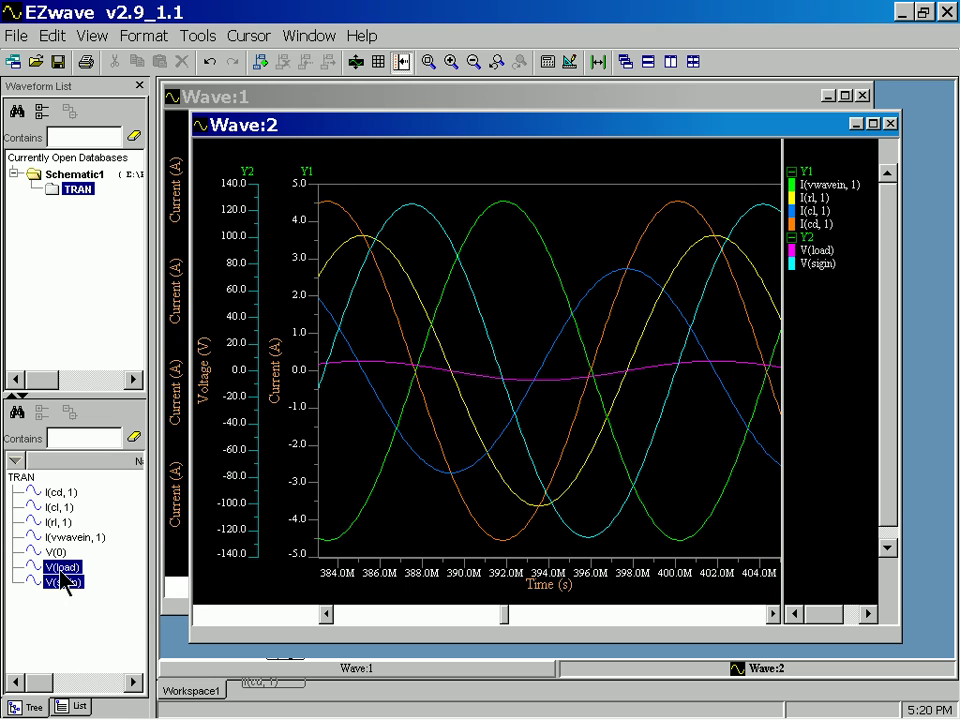
left_click_drag(62, 582, 828, 479)
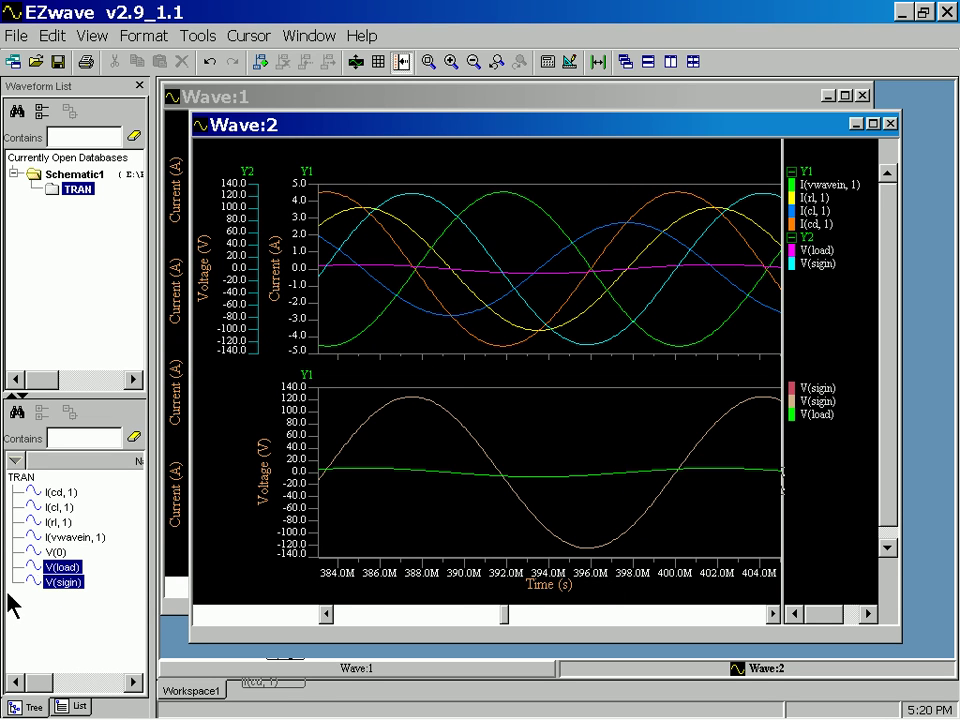
Plot both voltages in a new Wave:3 zoomed to about 0.21–0.40 s, then tile all windows
left_click_drag(64, 580, 936, 461)
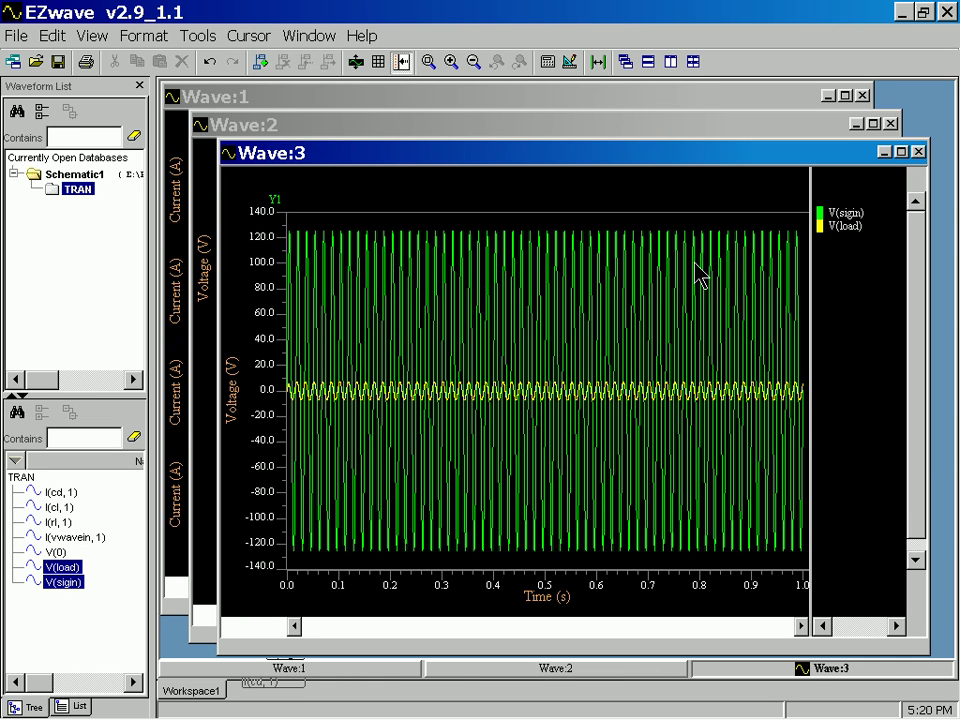
double_click(425, 160)
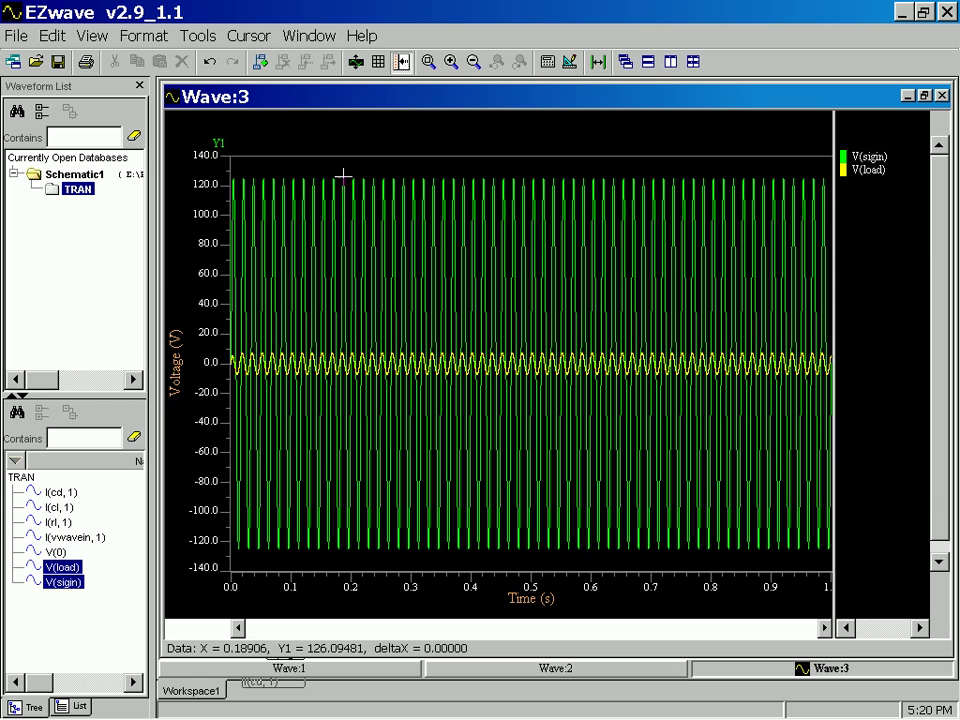
left_click_drag(358, 160, 480, 168)
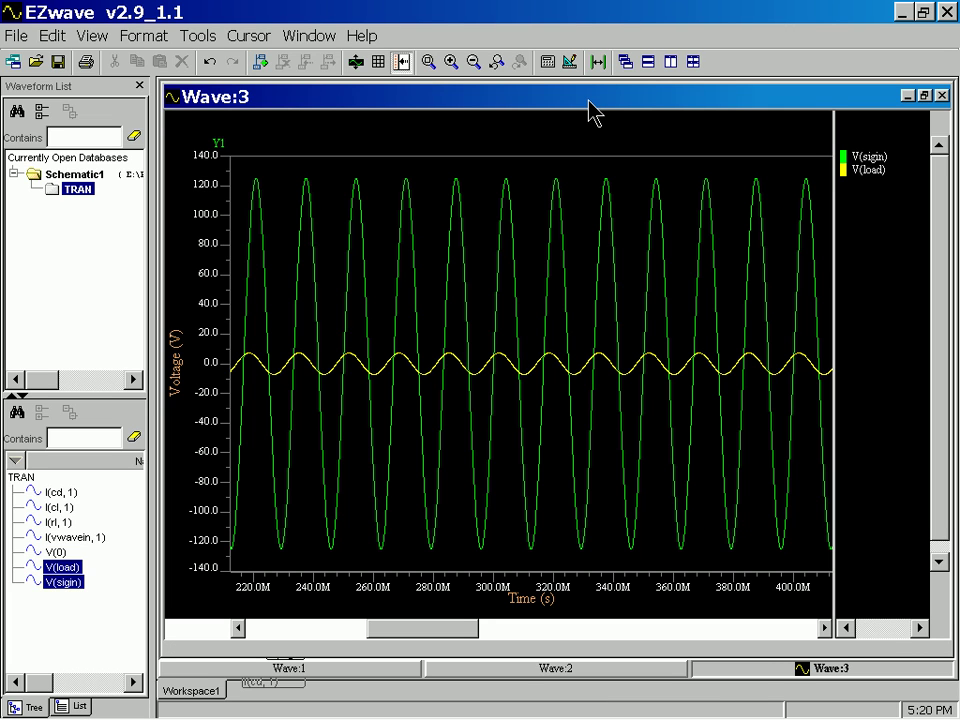
left_click(692, 62)
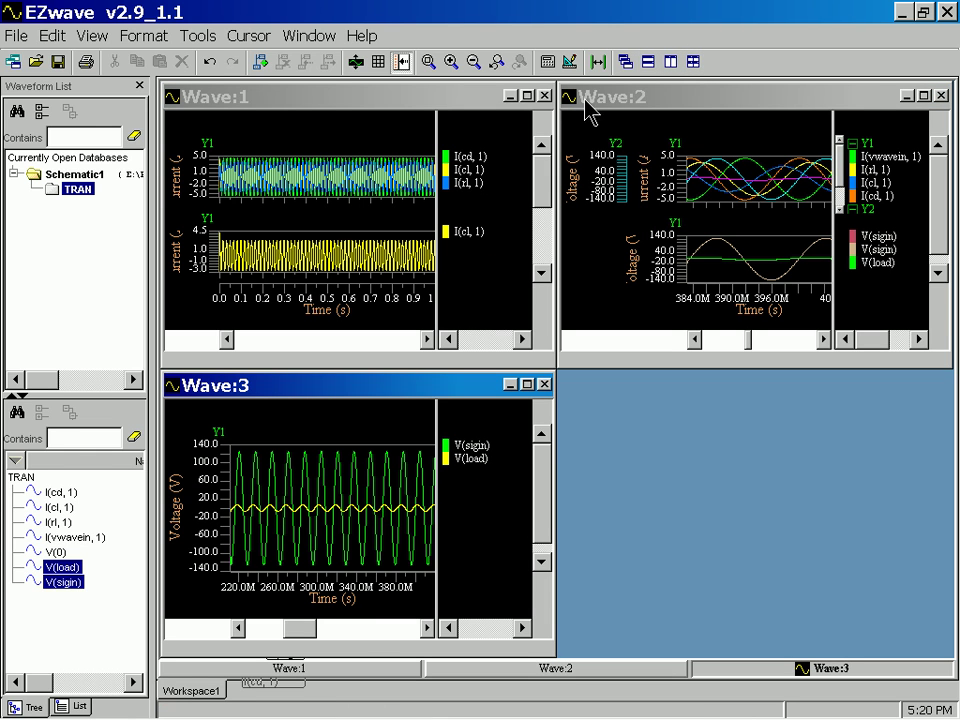
Maximize Wave:1 and zoom all plots in to about 376M–402M s
double_click(390, 97)
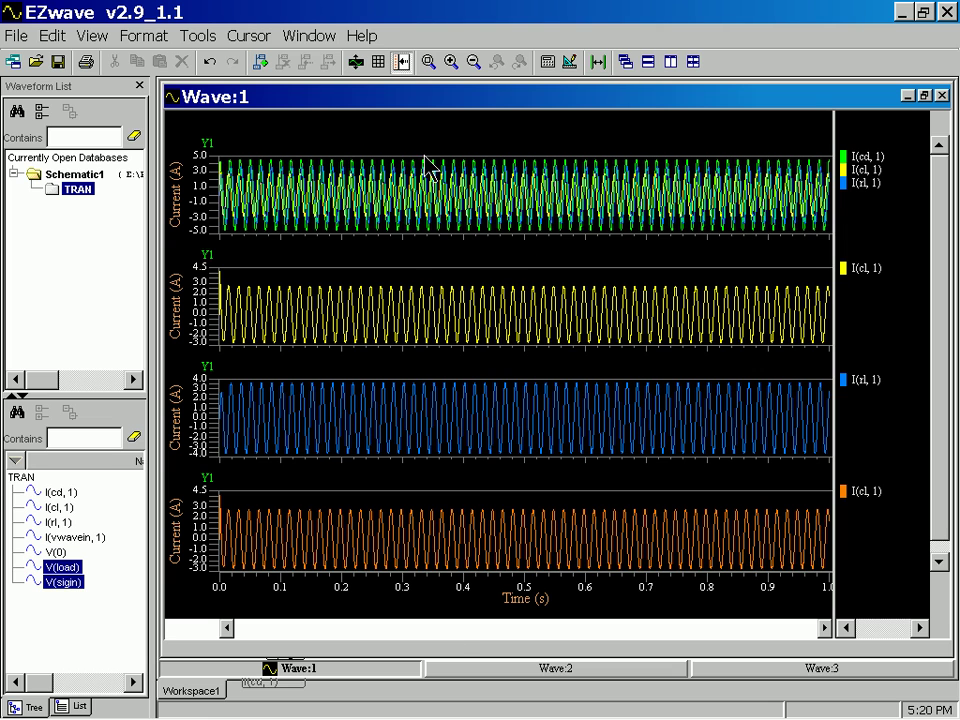
left_click_drag(428, 156, 504, 156)
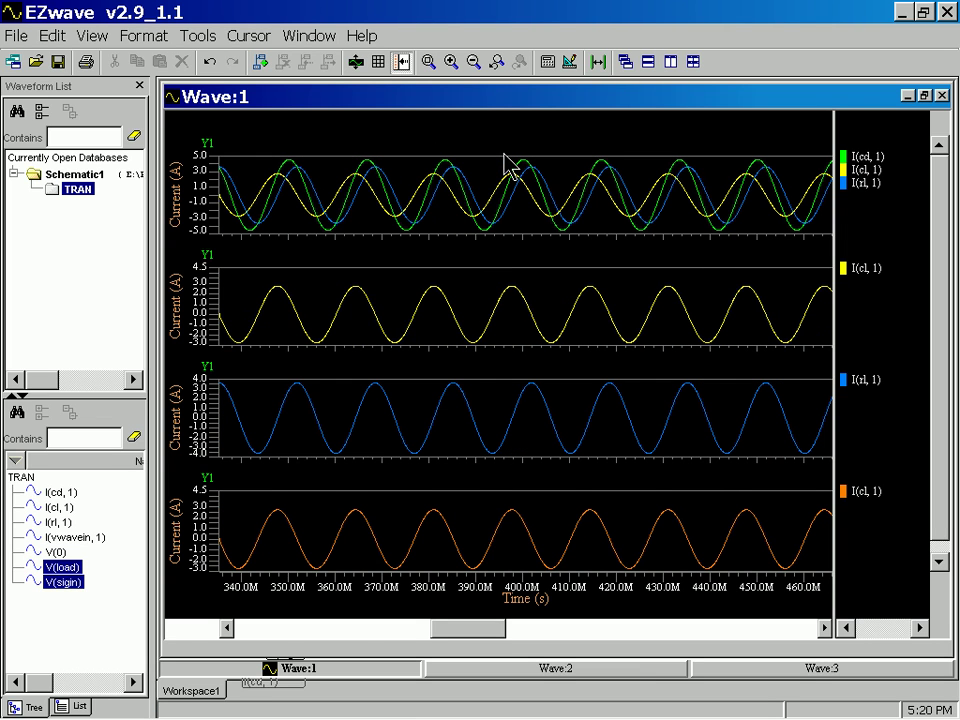
mouse_move(403, 156)
left_mouse_down()
mouse_move(500, 167)
mouse_move(546, 155)
mouse_move(541, 167)
left_mouse_up()
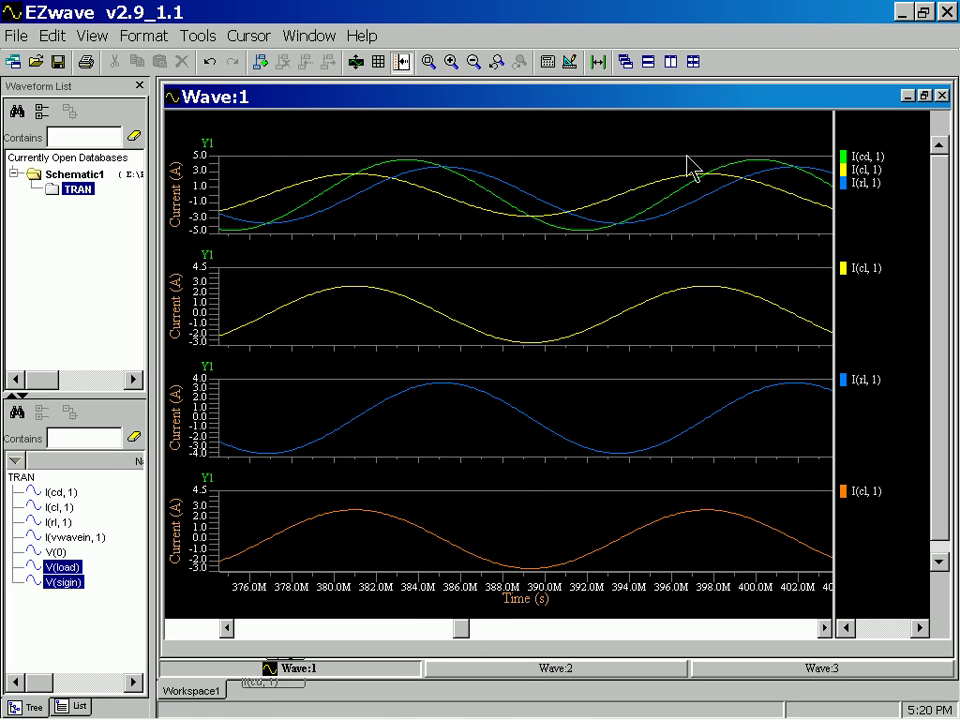
Add delta markers between the yellow and blue peaks (dx 3.73333M s) and a top-pane one of about 13M s
left_click(597, 63)
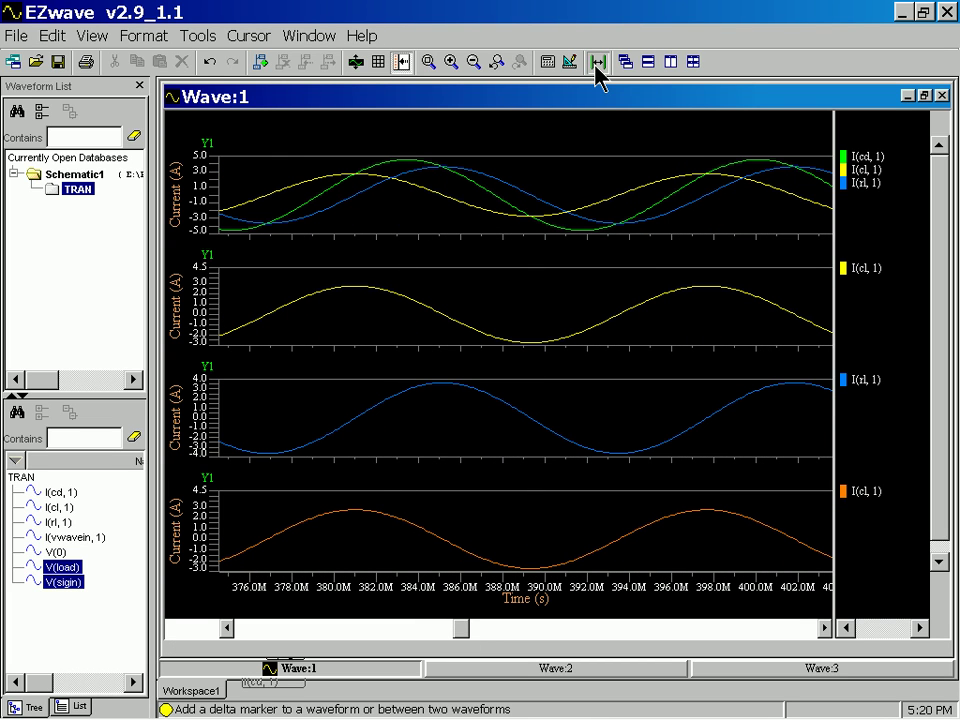
mouse_move(358, 292)
left_mouse_down()
mouse_move(454, 390)
mouse_move(641, 450)
left_mouse_up()
left_click_drag(511, 446, 440, 415)
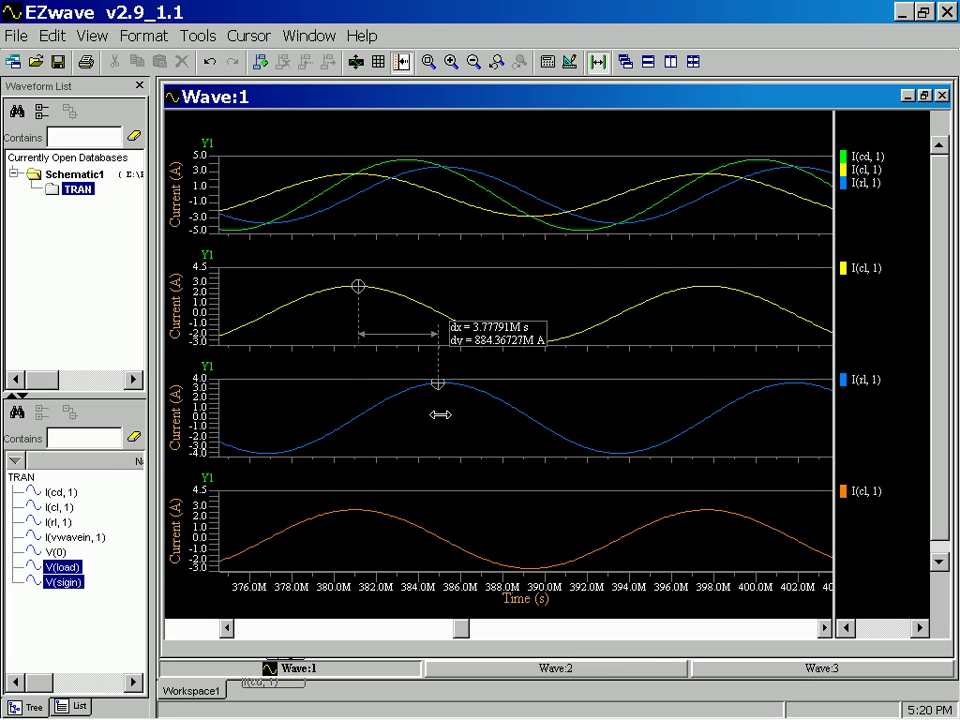
mouse_move(356, 286)
left_mouse_down()
mouse_move(303, 282)
mouse_move(373, 275)
mouse_move(348, 274)
mouse_move(359, 271)
left_mouse_up()
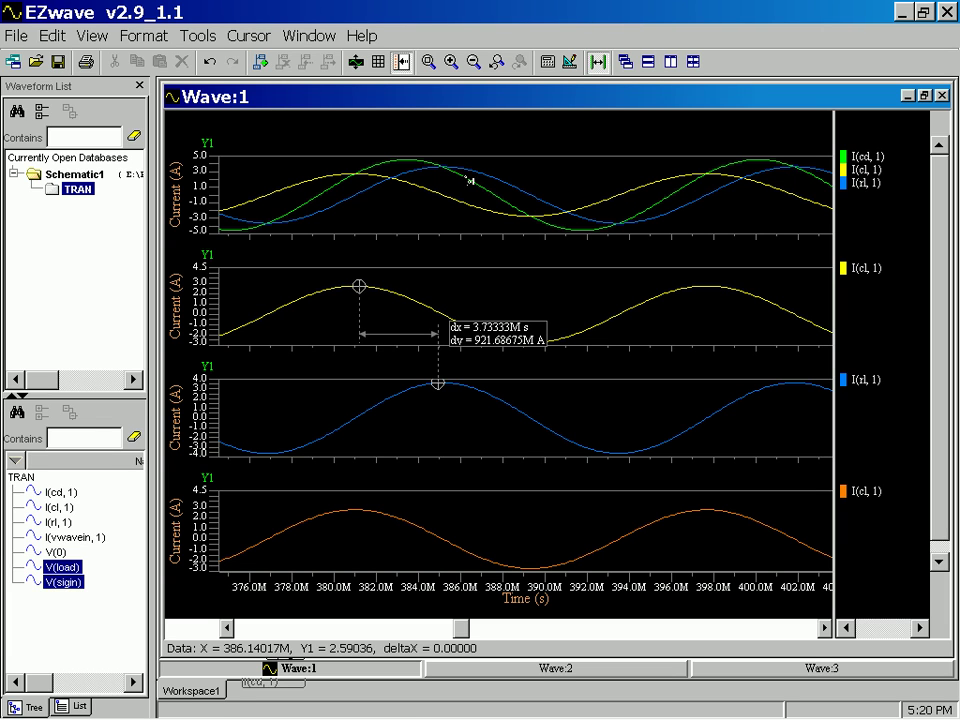
mouse_move(465, 177)
left_mouse_down()
mouse_move(644, 219)
mouse_move(741, 180)
mouse_move(676, 210)
left_mouse_up()
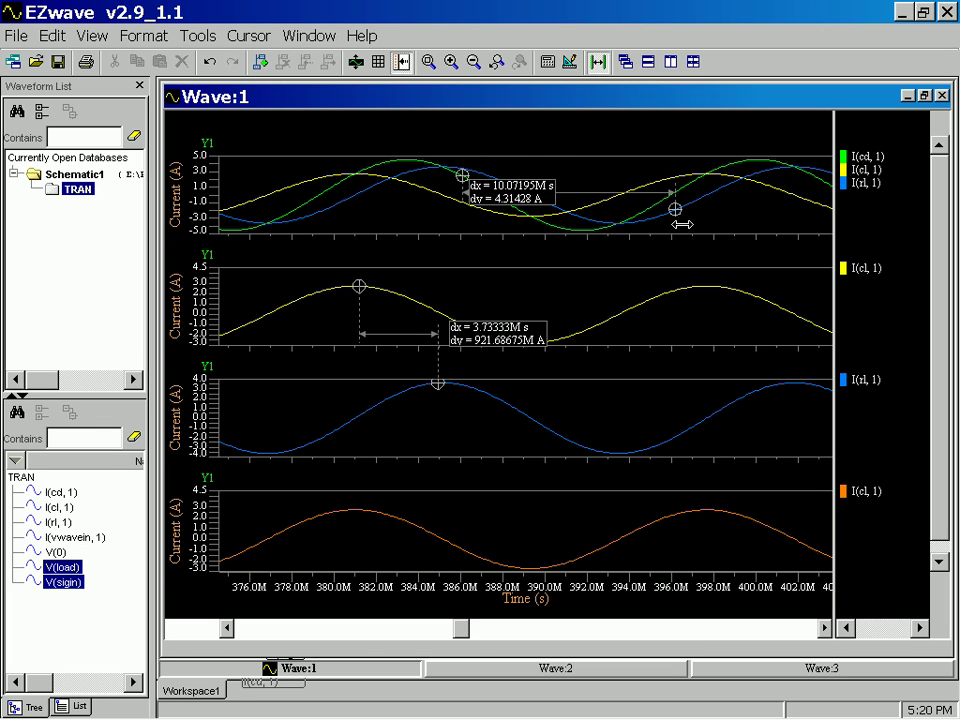
left_click_drag(460, 175, 400, 158)
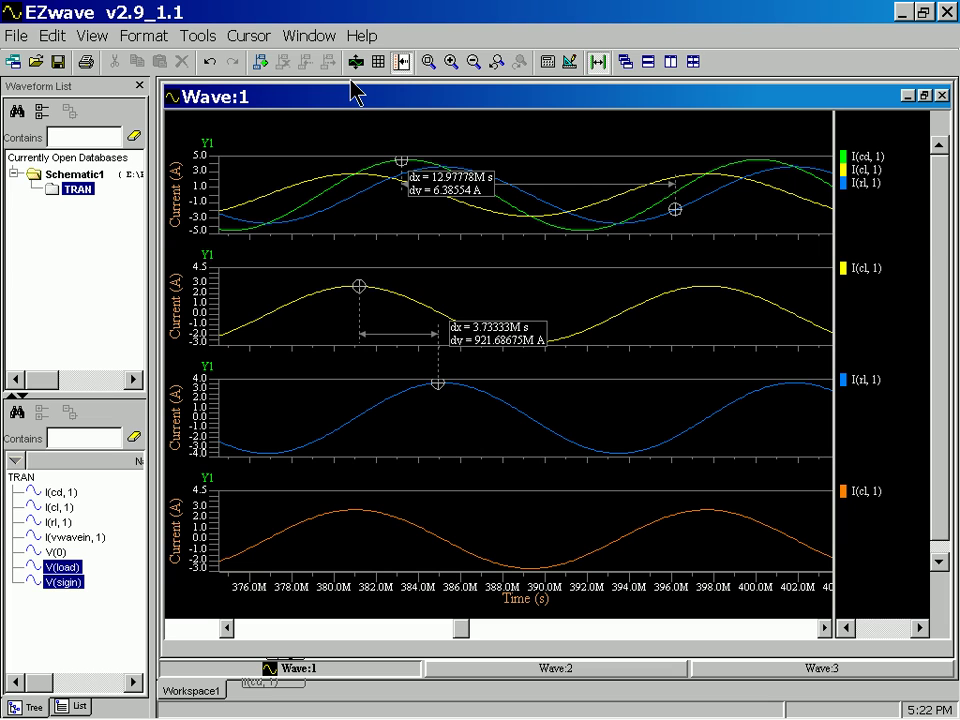
Add data cursor C1 and step it forward twelve data points
left_click(259, 63)
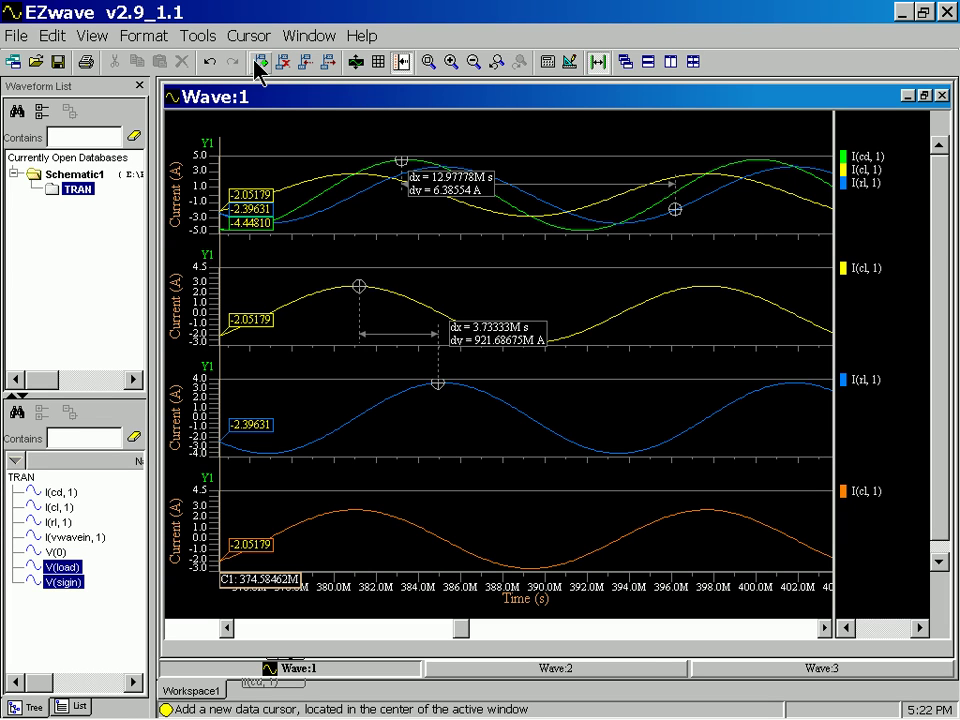
left_click(331, 63)
left_click(331, 63)
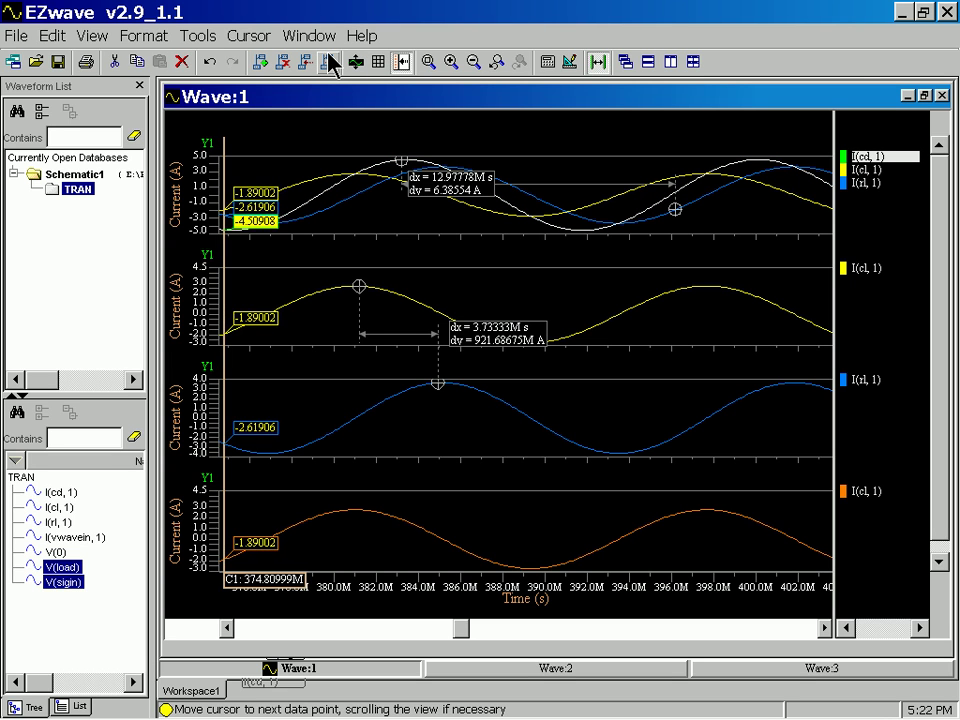
left_click(331, 63)
left_click(331, 63)
left_click(331, 63)
left_click(331, 63)
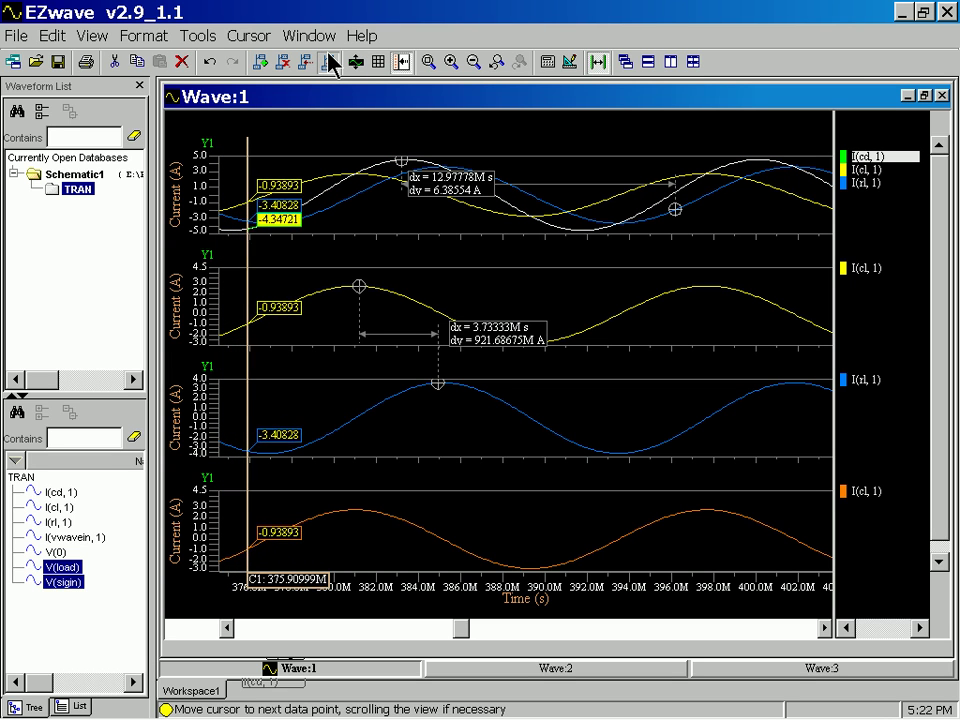
left_click(331, 63)
left_click(331, 63)
left_click(331, 63)
left_click(331, 63)
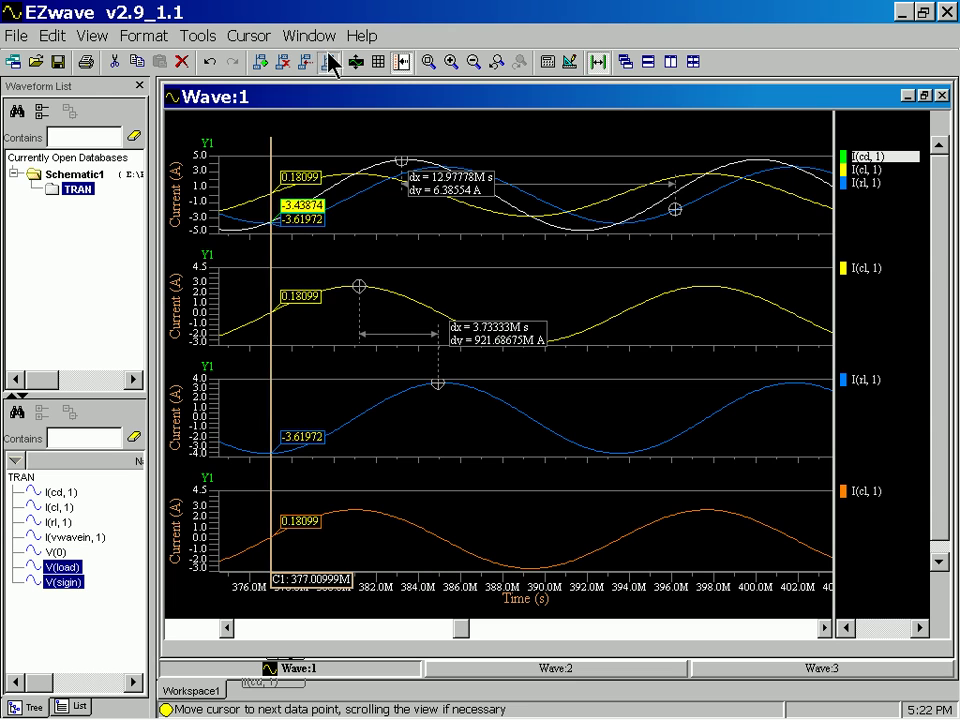
left_click(331, 63)
left_click(331, 63)
Step cursor C1 back four points to about 376.81M s, then tile the three wave windows
left_click(308, 63)
left_click(308, 63)
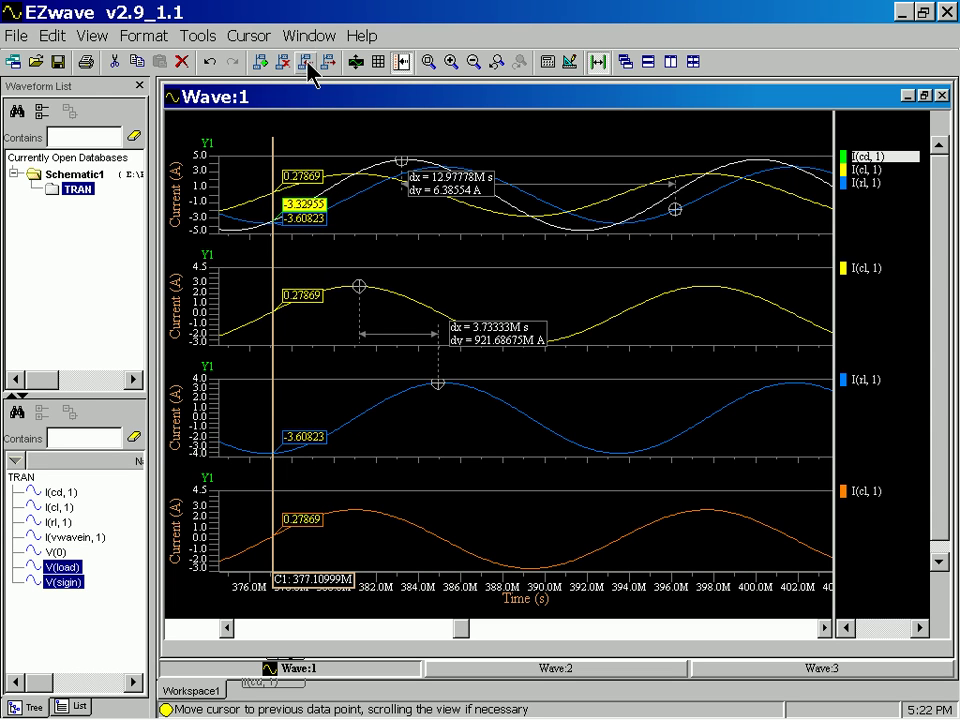
left_click(308, 63)
left_click(308, 63)
left_click(693, 63)
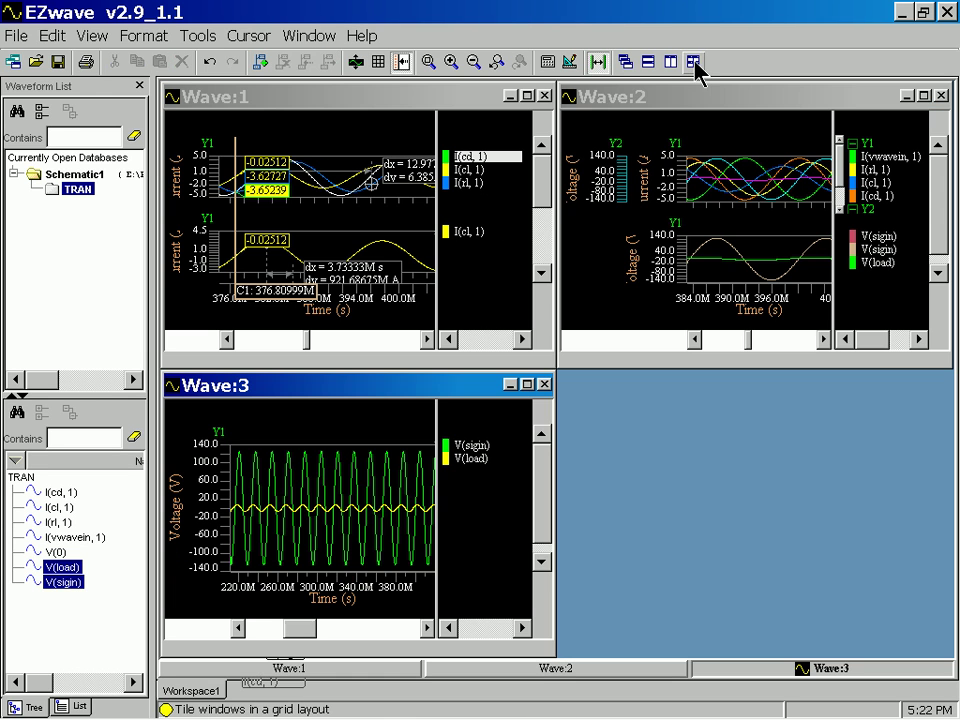
Maximize Wave:3 and choose only the Peak To Peak measurement, turning off Average
double_click(369, 391)
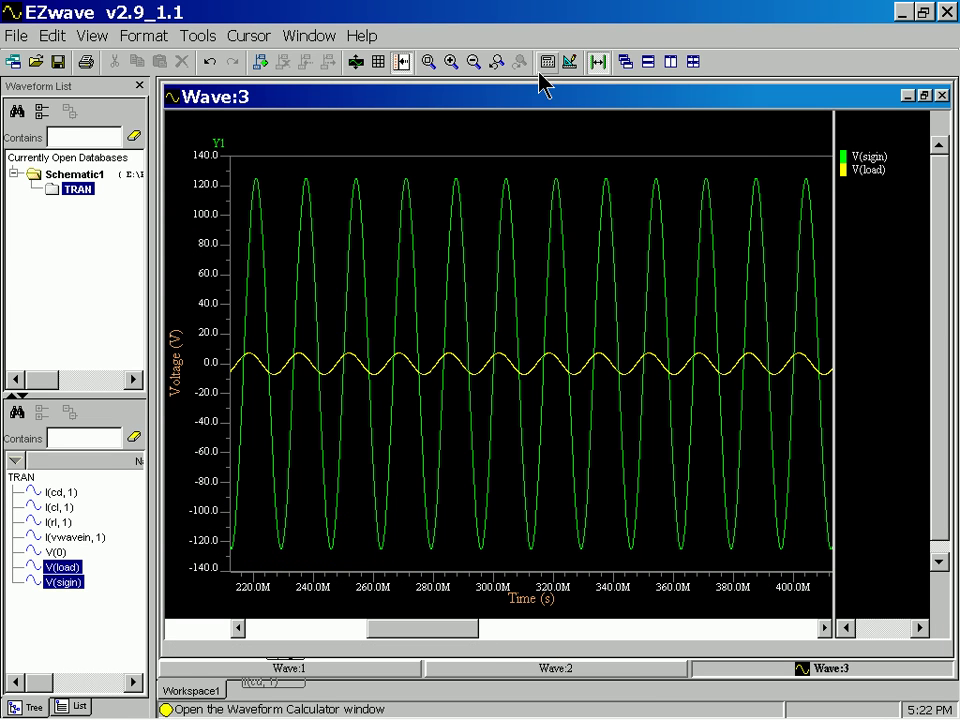
mouse_move(414, 193)
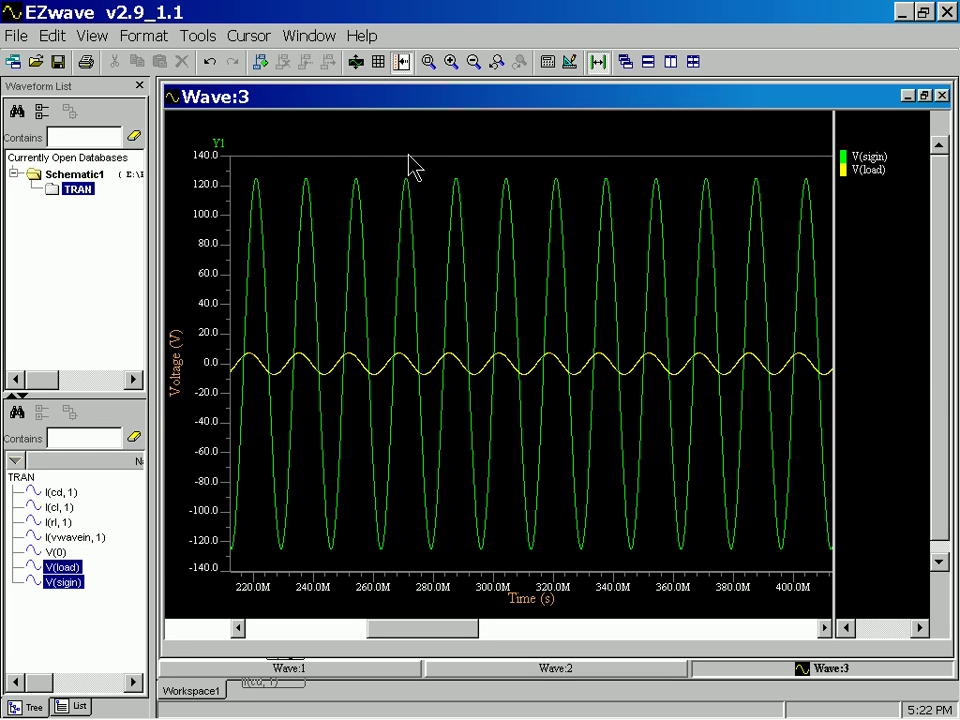
left_click(570, 63)
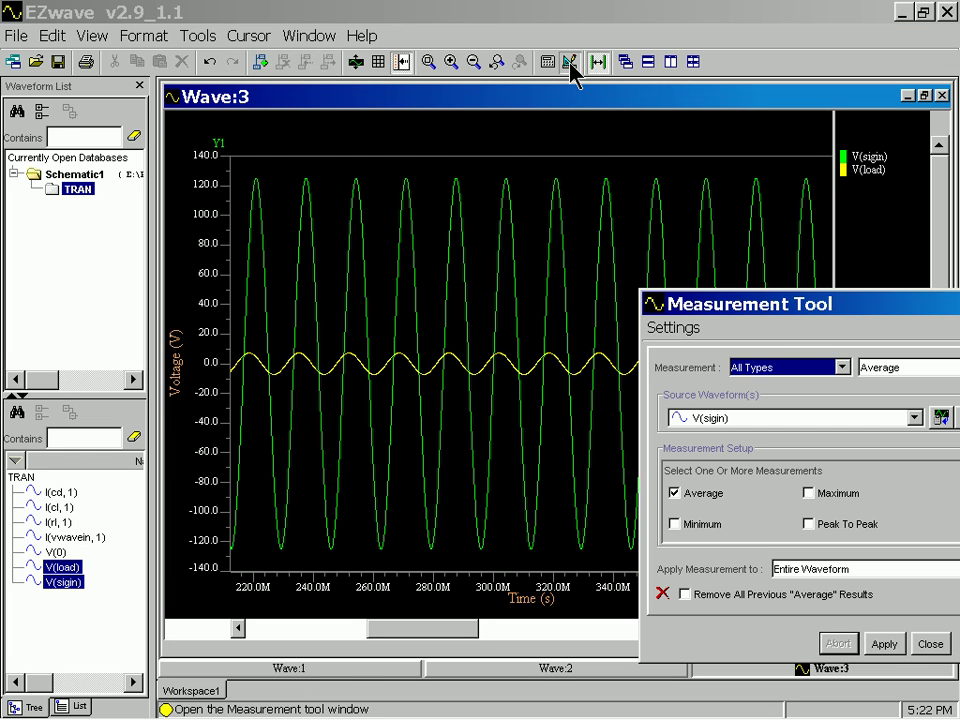
left_click_drag(782, 303, 414, 229)
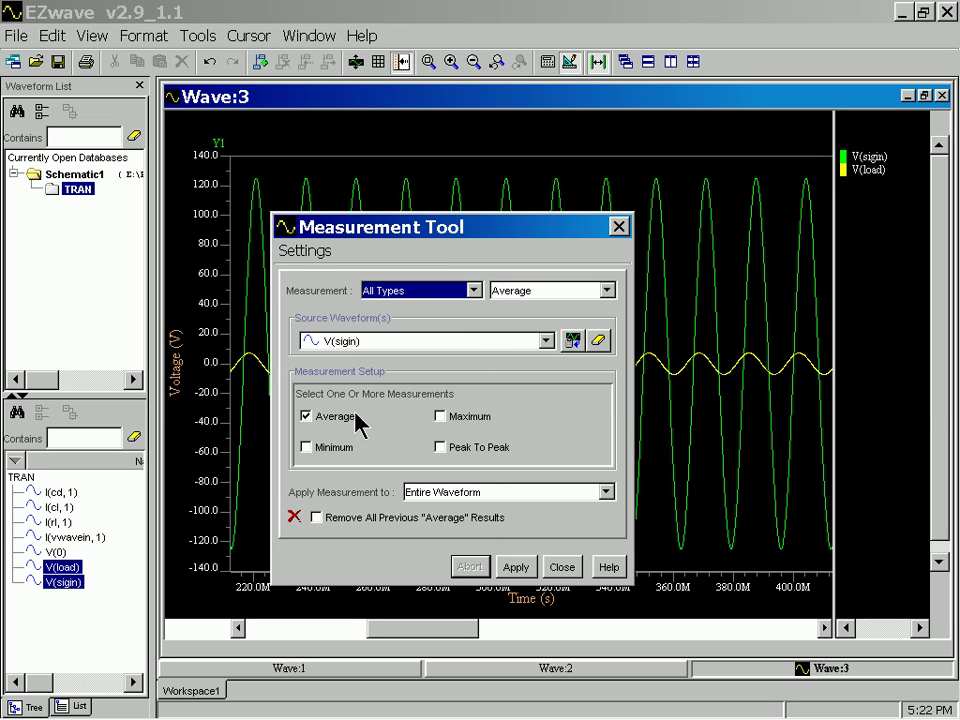
left_click(308, 418)
left_click(266, 540)
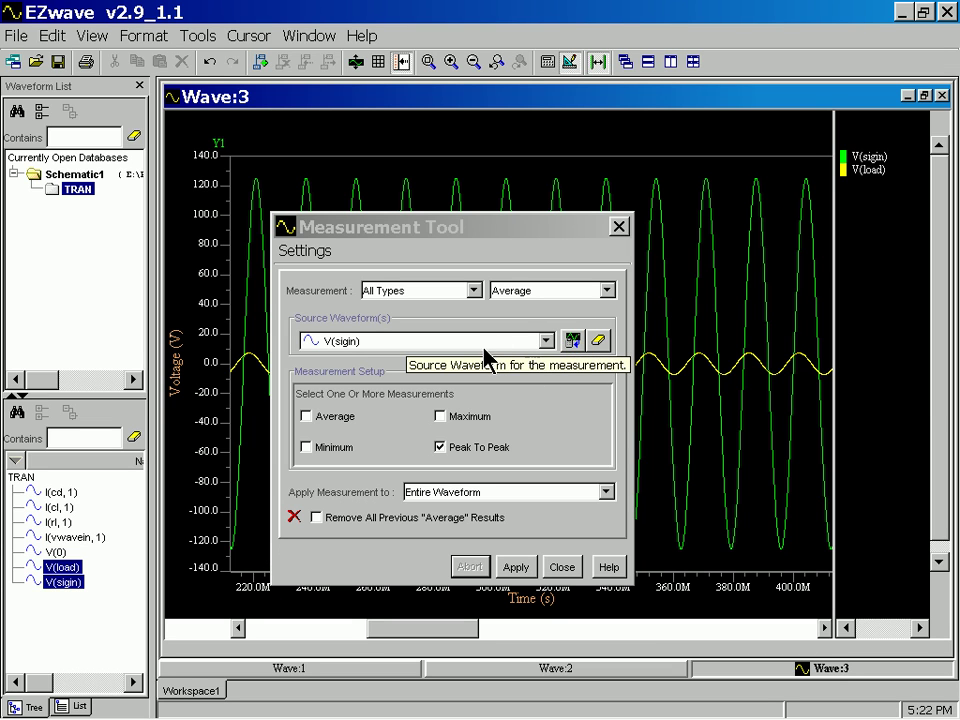
left_click(516, 567)
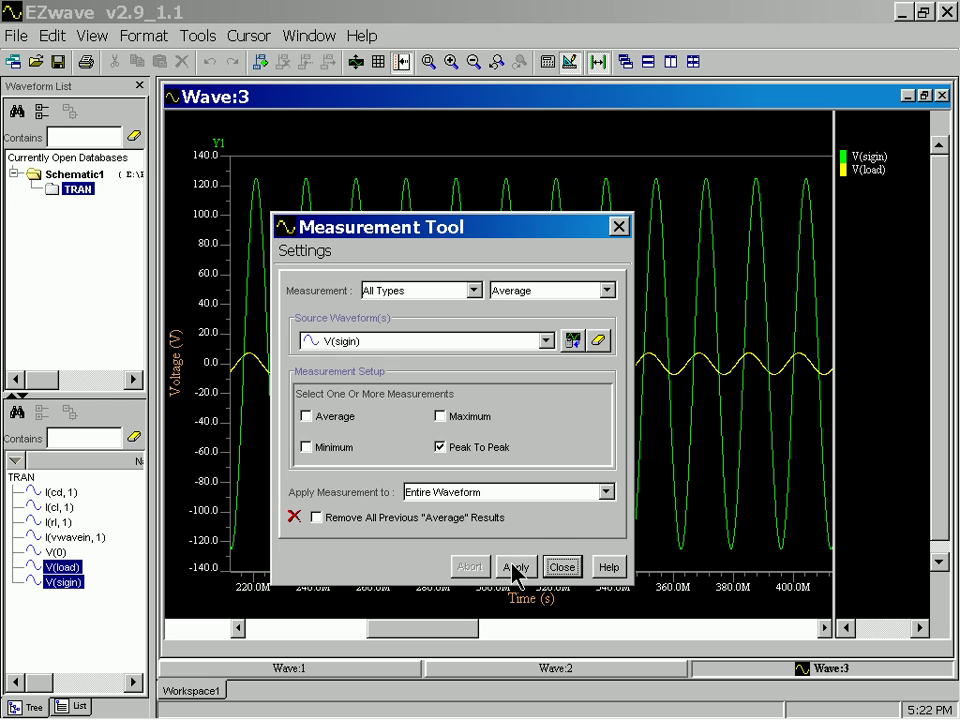
Set V(load) as the measurement source and apply the peak-to-peak measurement
left_click(547, 343)
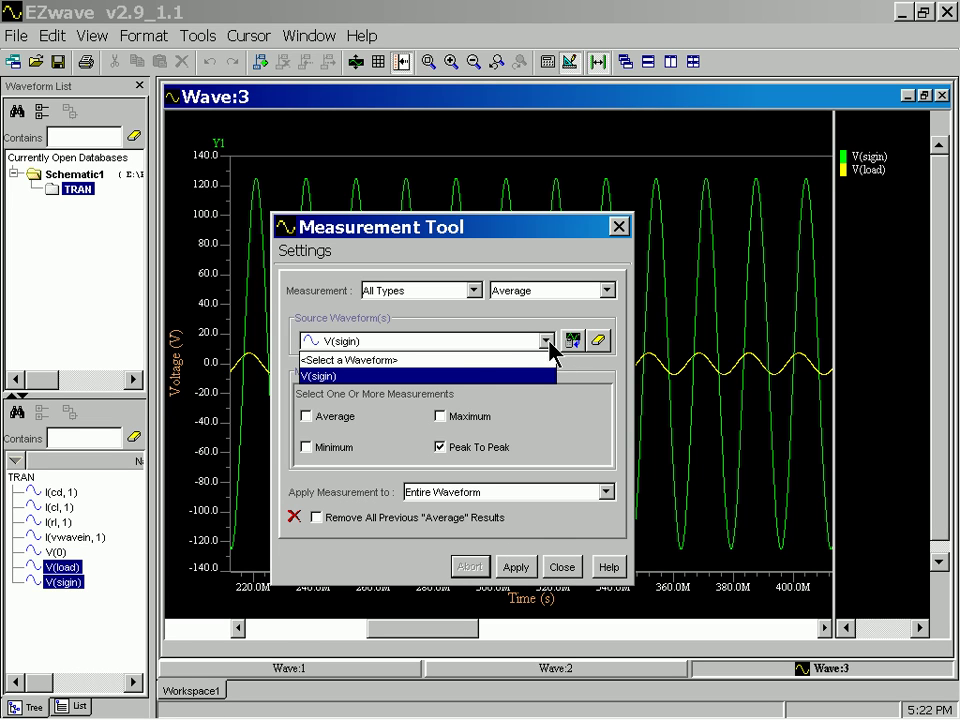
left_click(128, 566)
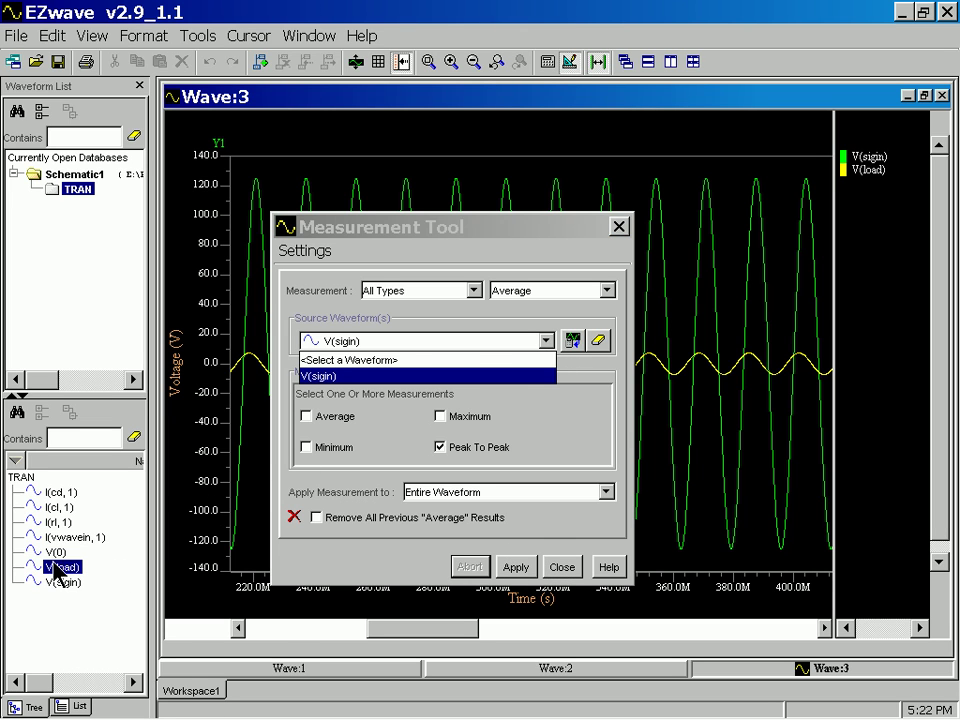
left_click_drag(347, 373, 365, 350)
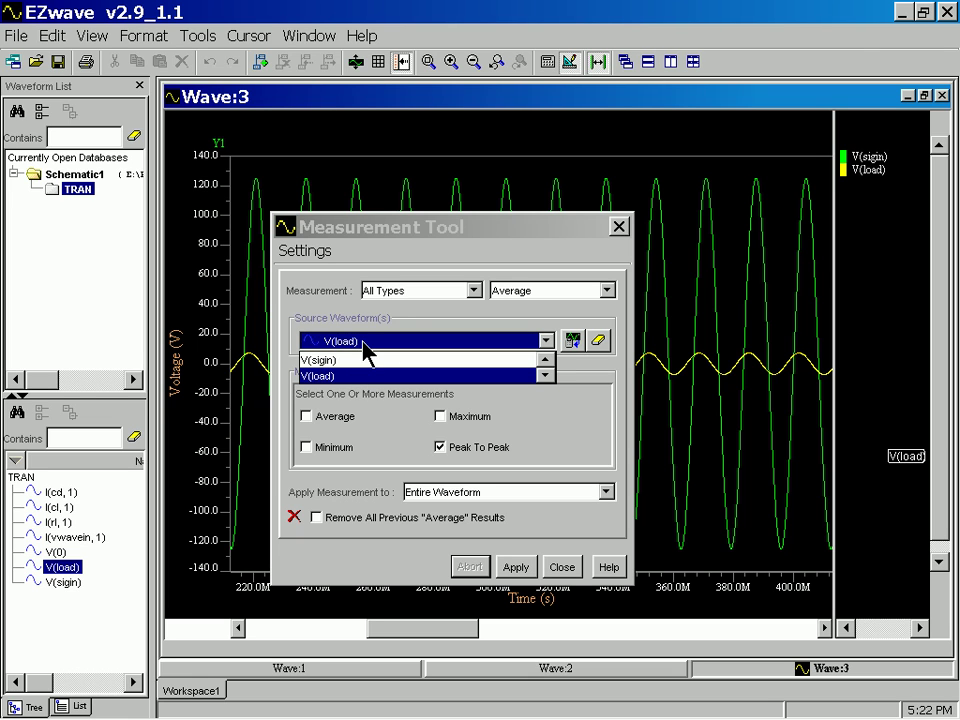
left_click(570, 426)
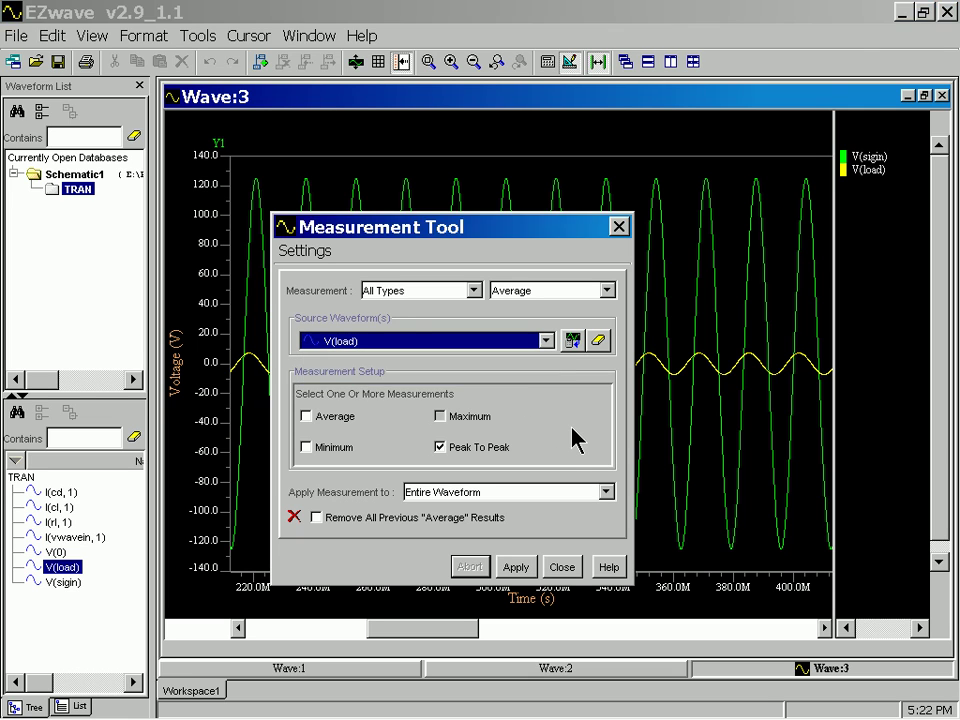
left_click(587, 421)
left_click(480, 419)
left_click(512, 568)
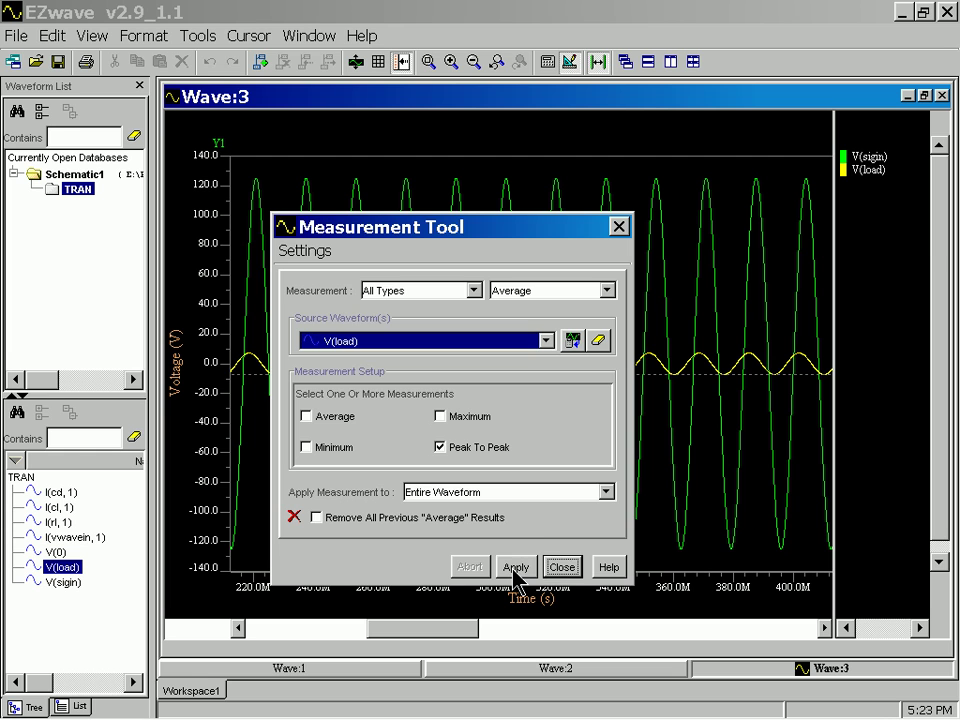
left_click(561, 568)
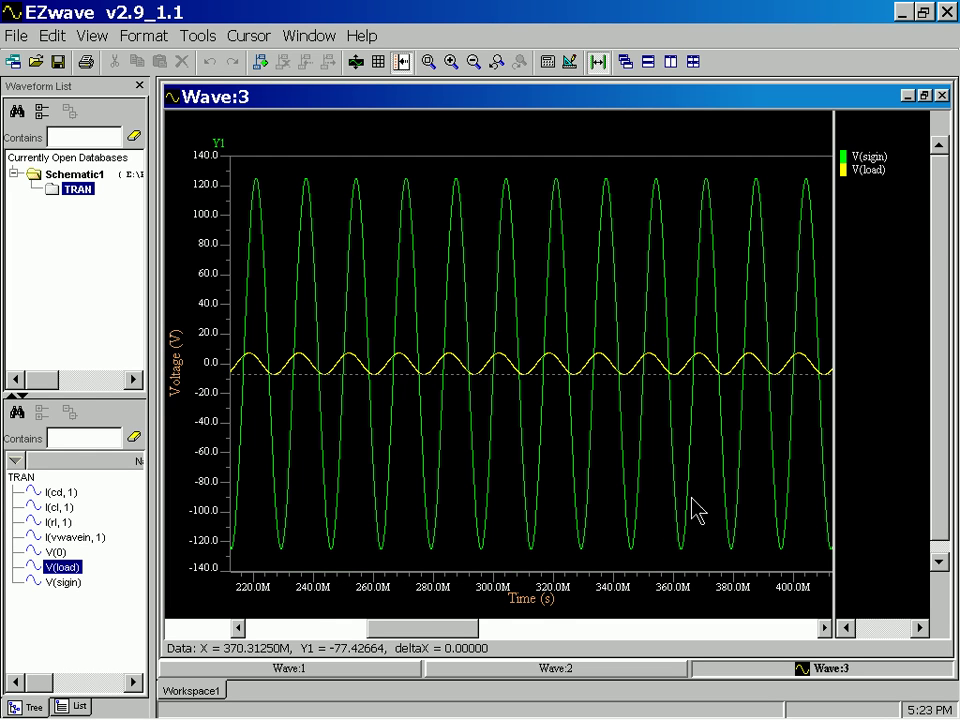
Show the full 0–1 s range with the 14.564 V Peak To Peak label readable, then minimize EZwave
left_click(428, 63)
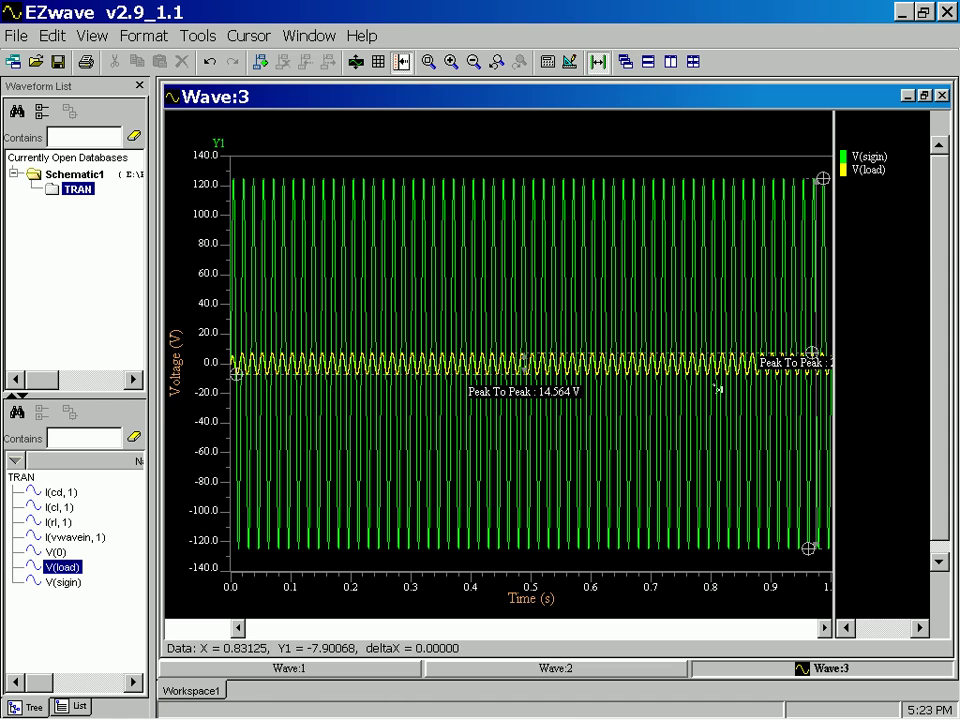
mouse_move(790, 362)
left_mouse_down()
mouse_move(700, 343)
mouse_move(673, 349)
mouse_move(669, 373)
left_mouse_up()
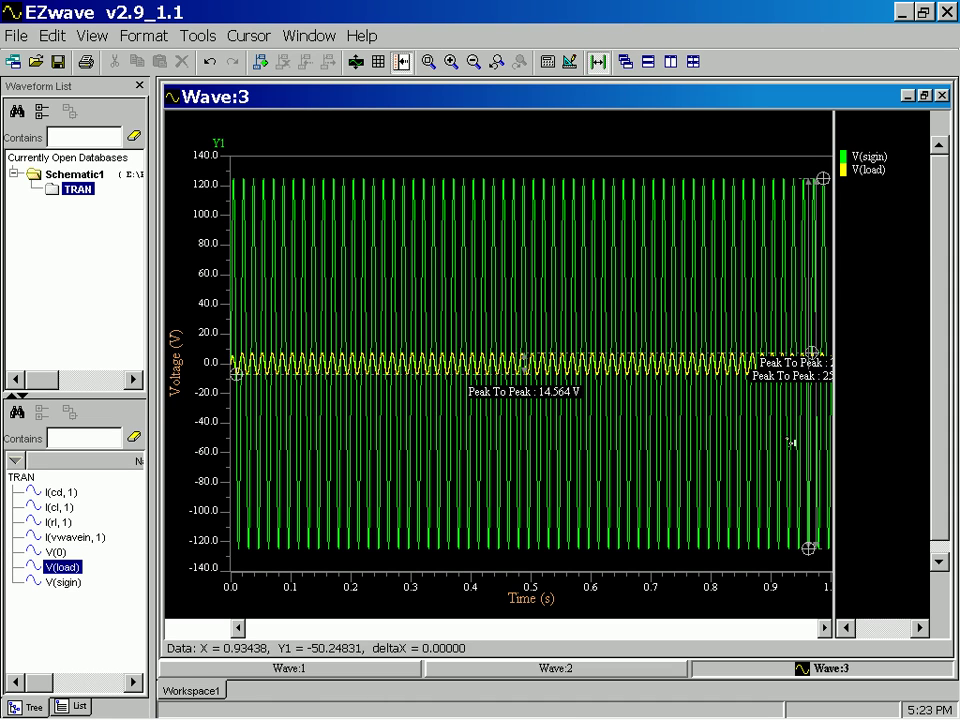
left_click_drag(833, 536, 901, 532)
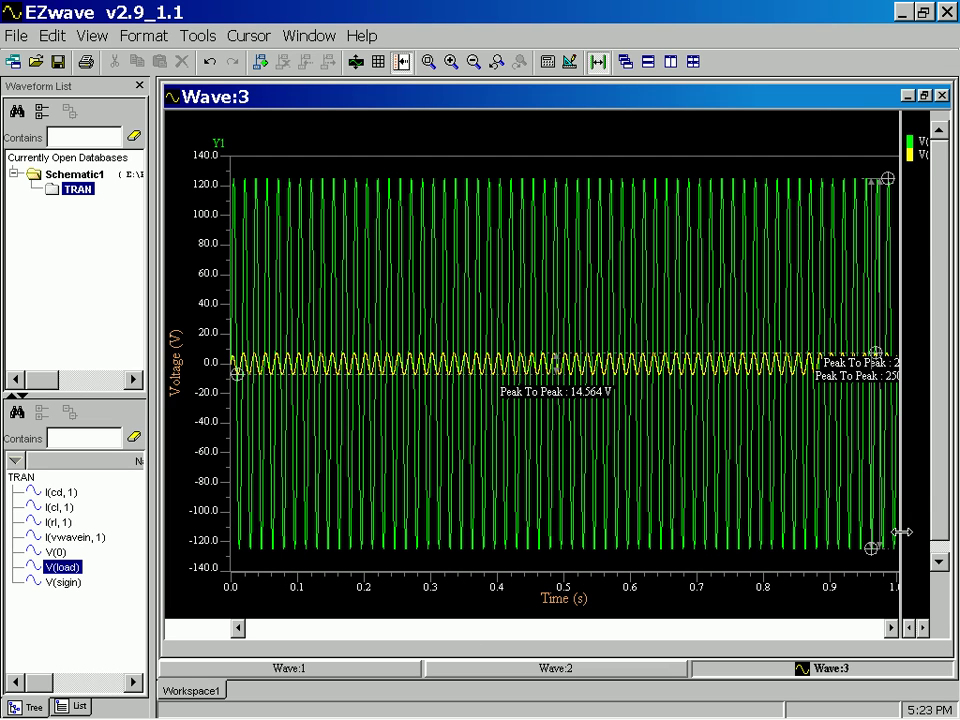
left_click(564, 397)
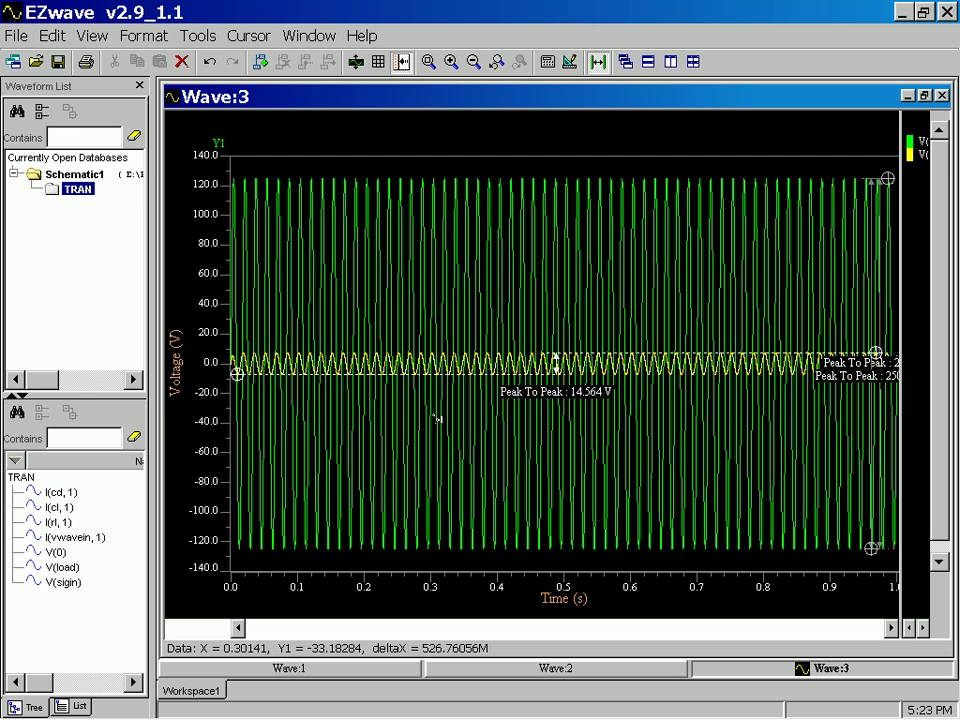
left_click(902, 13)
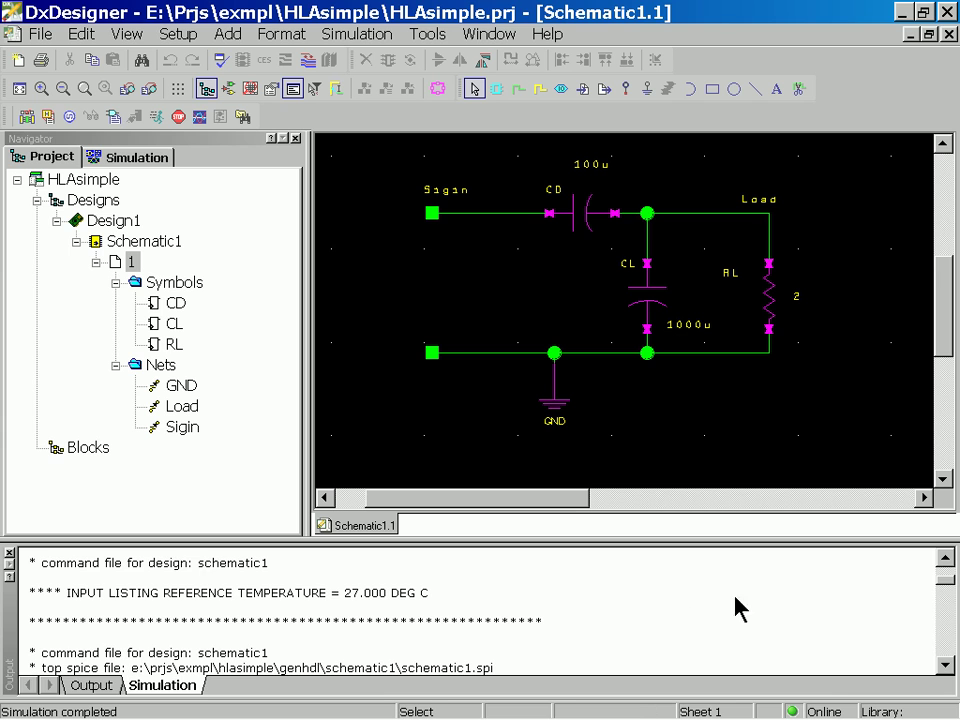
Restore EZwave showing Wave:3's V(sigin) and V(load) plot with the 14.564 V reading
mouse_move(627, 712)
left_click(520, 680)
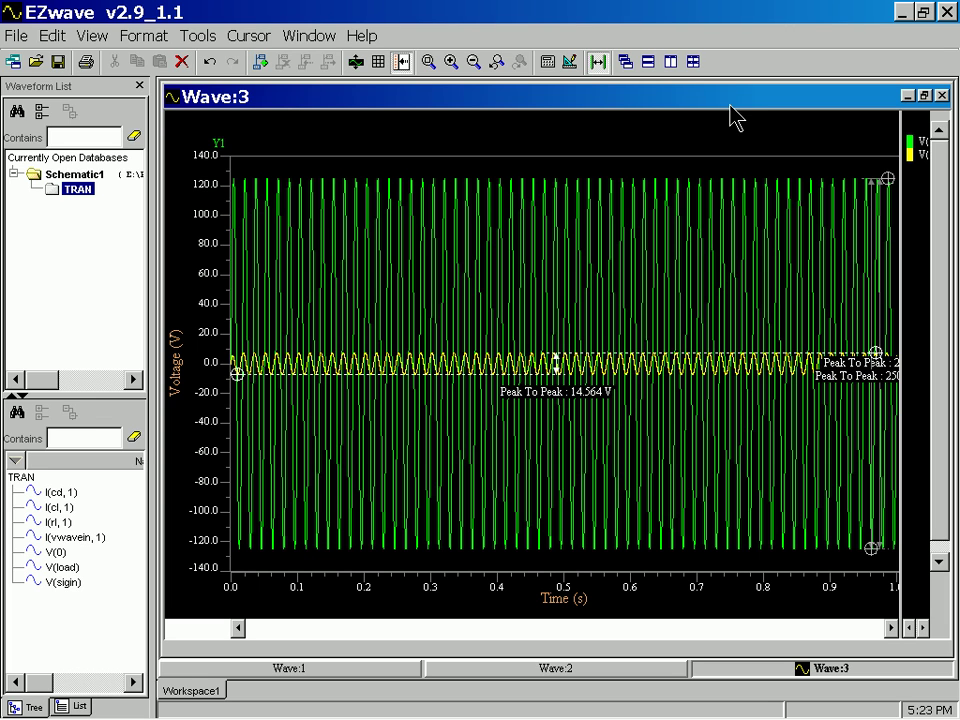
left_click(548, 64)
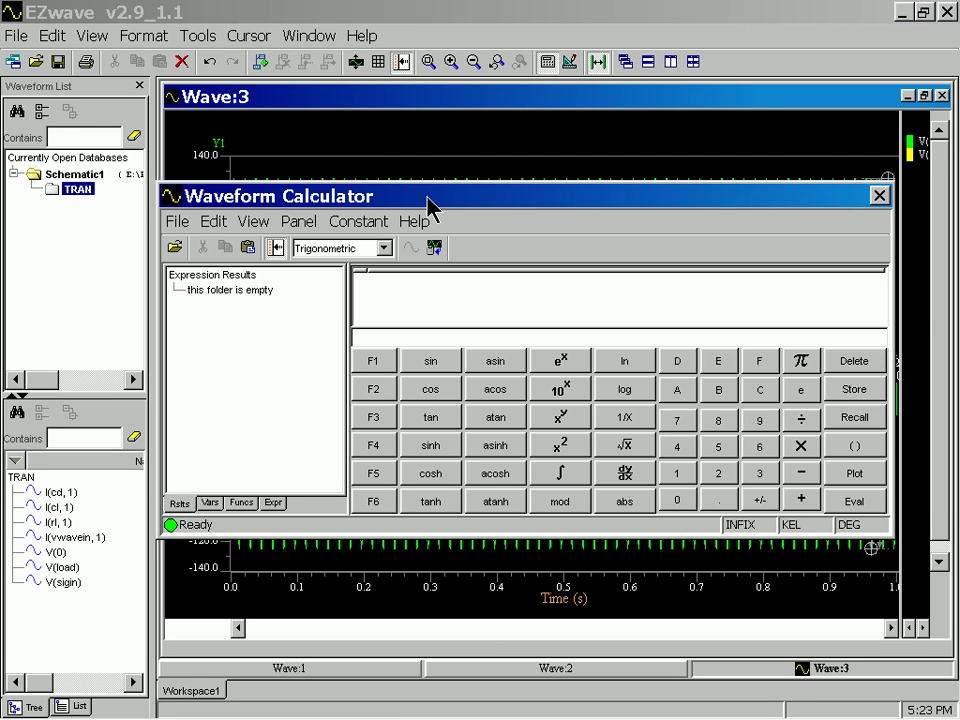
left_click_drag(427, 205, 505, 177)
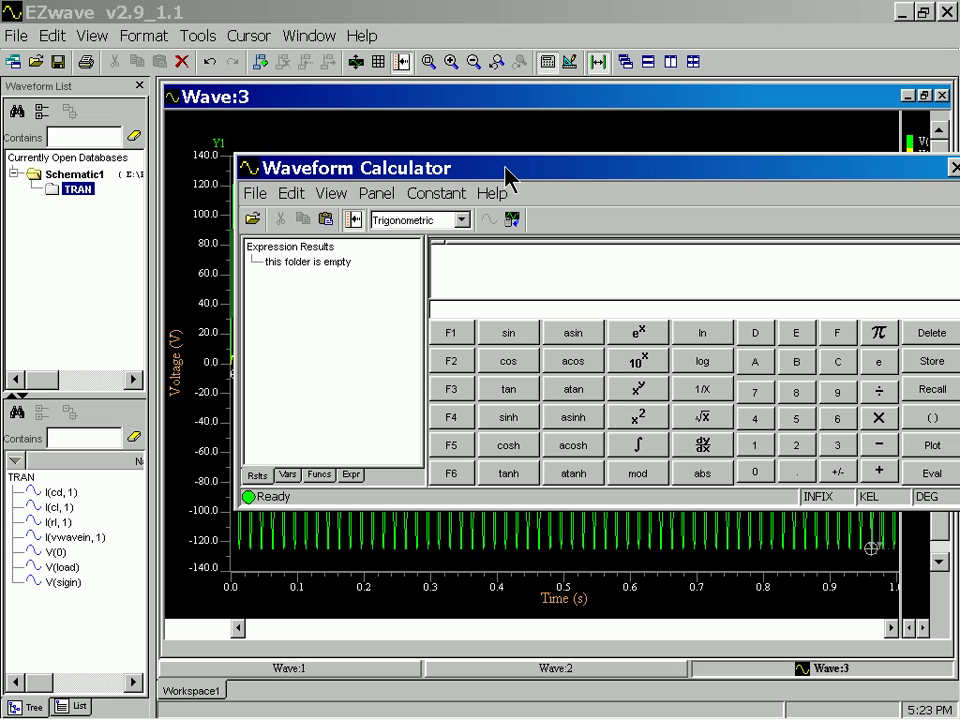
left_click(461, 221)
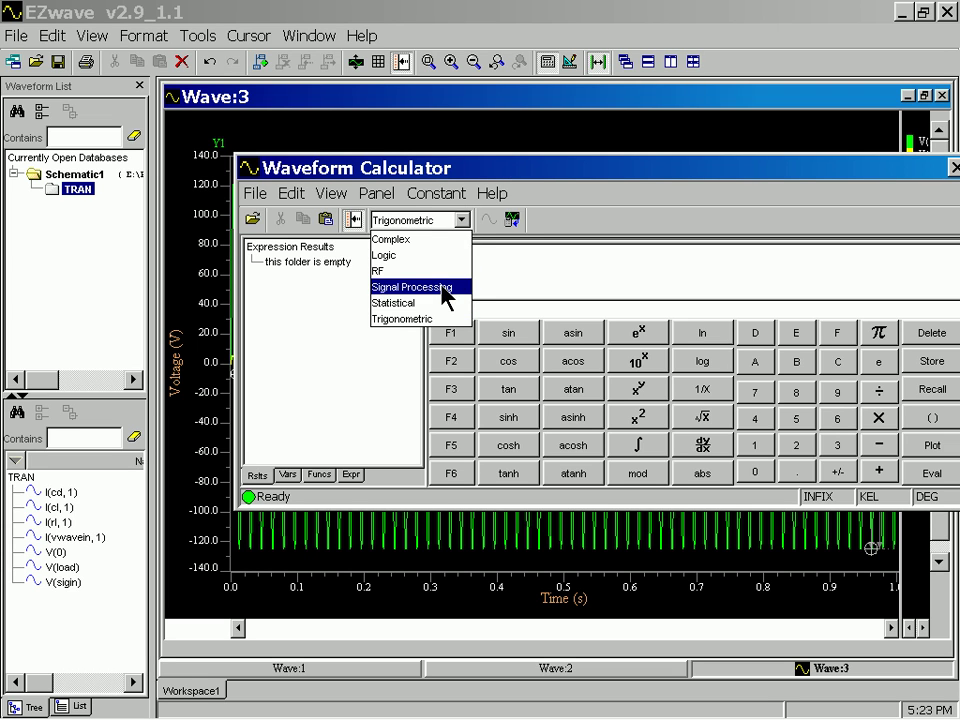
left_click(441, 287)
left_click(452, 196)
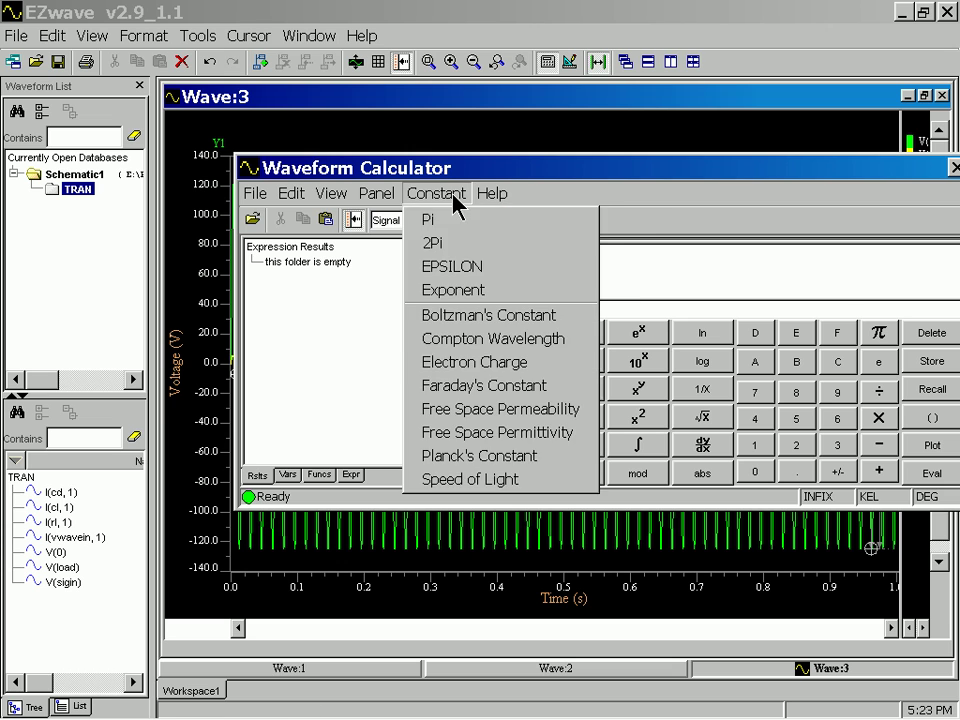
left_click(578, 193)
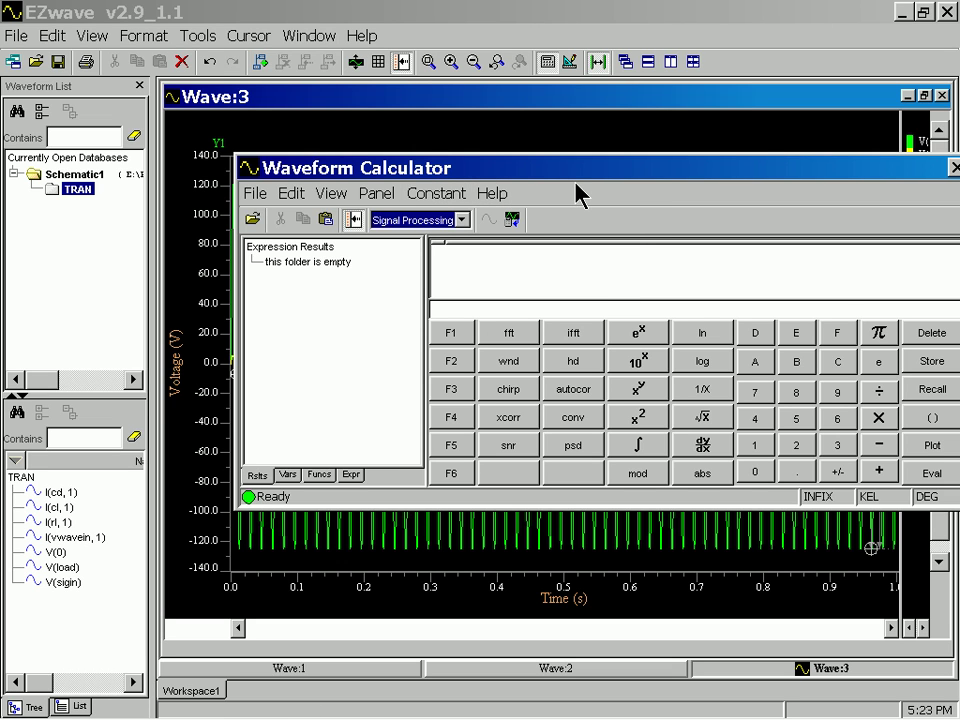
left_click(140, 360)
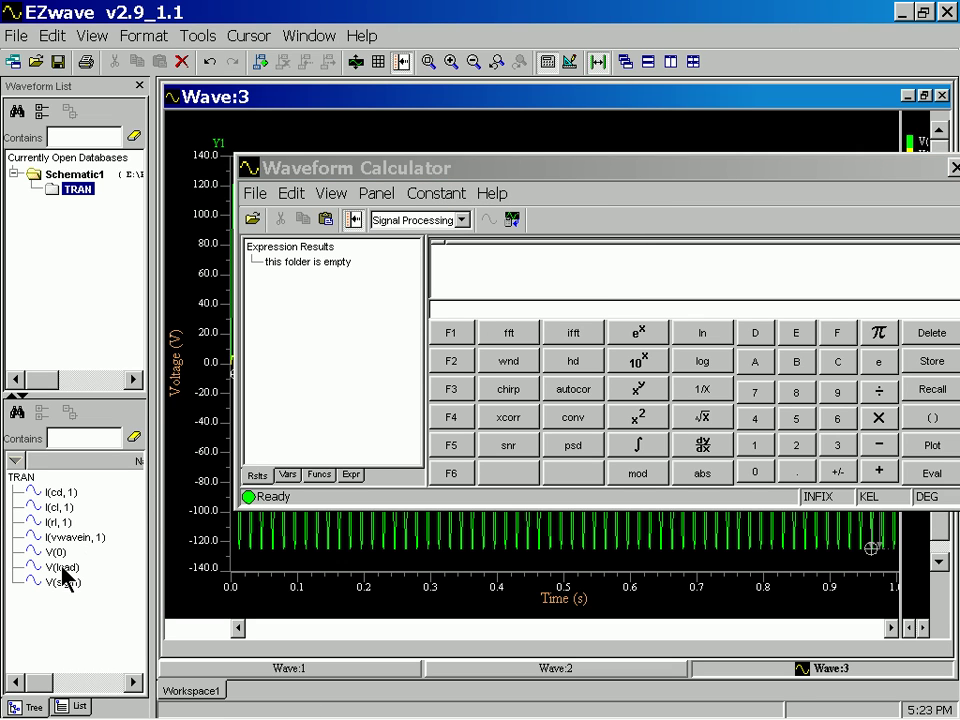
left_click_drag(65, 575, 500, 308)
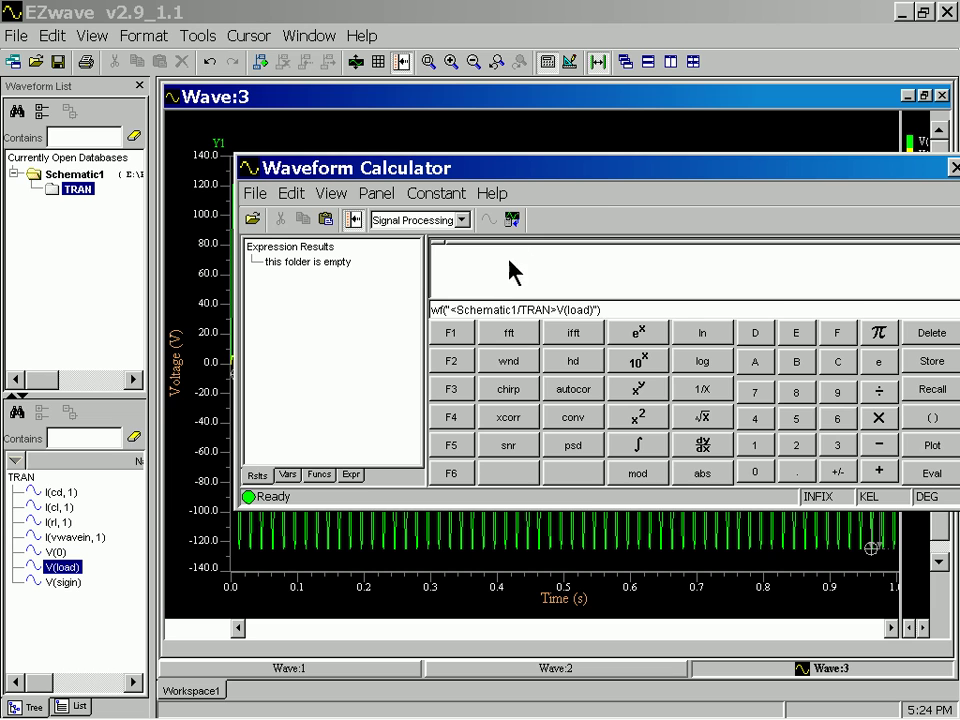
left_click_drag(631, 178, 395, 178)
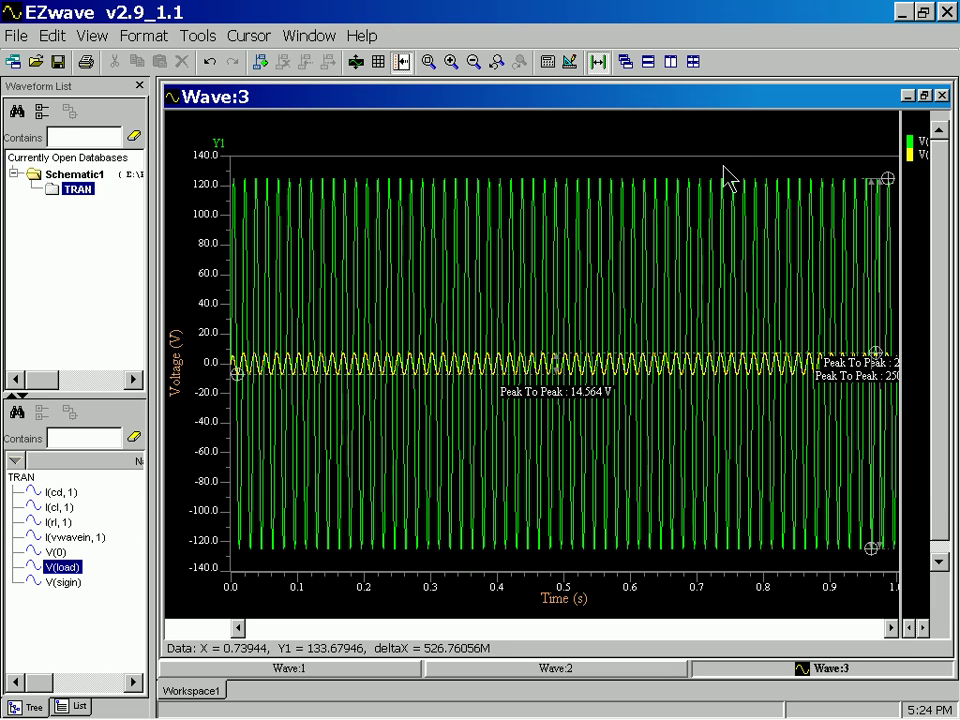
left_click(720, 167)
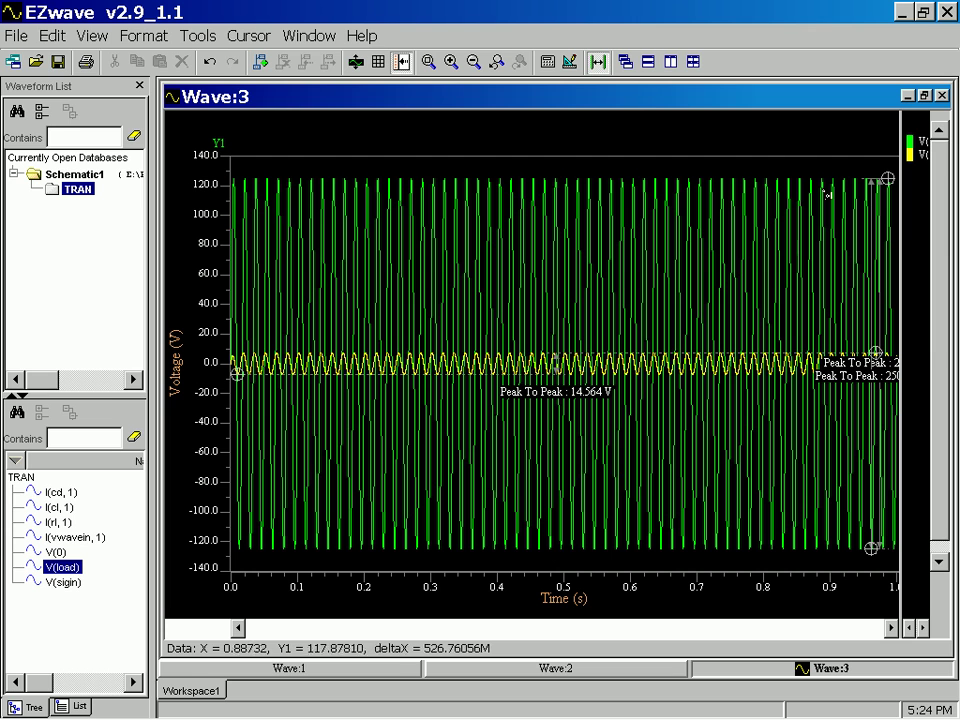
Hide EZwave and review Schematic1's Sources and Simulation Control settings without changes
left_click(904, 13)
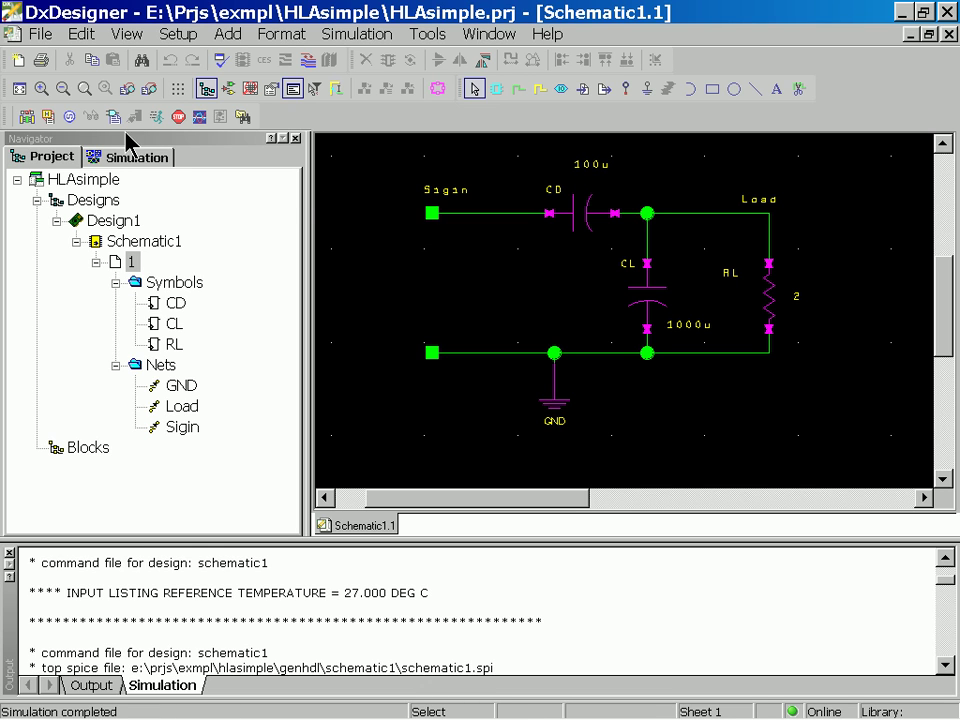
left_click(69, 116)
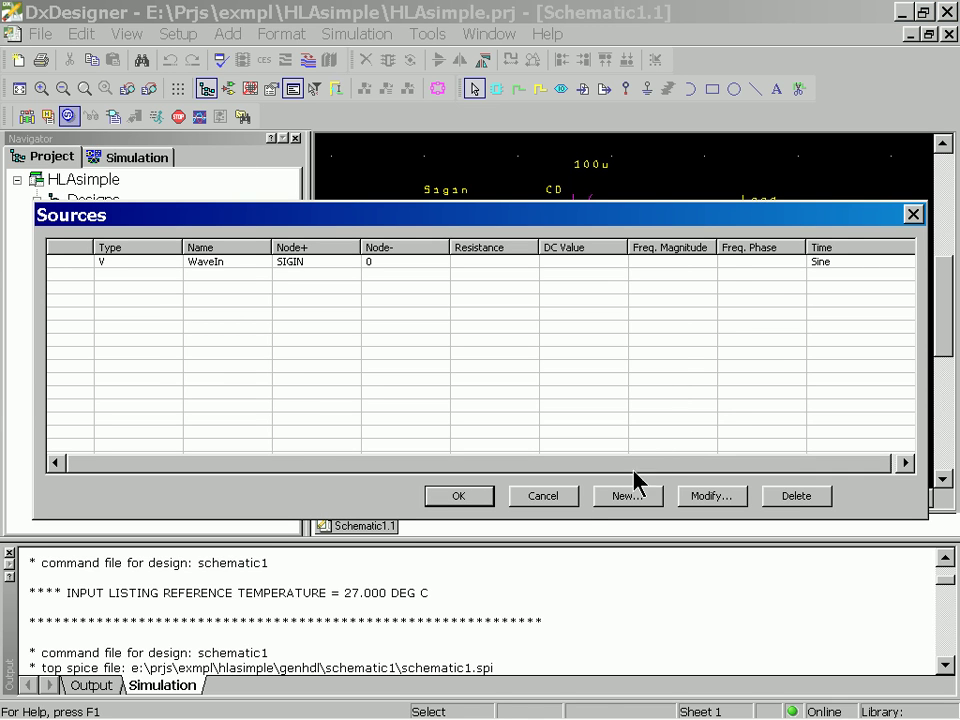
left_click(553, 497)
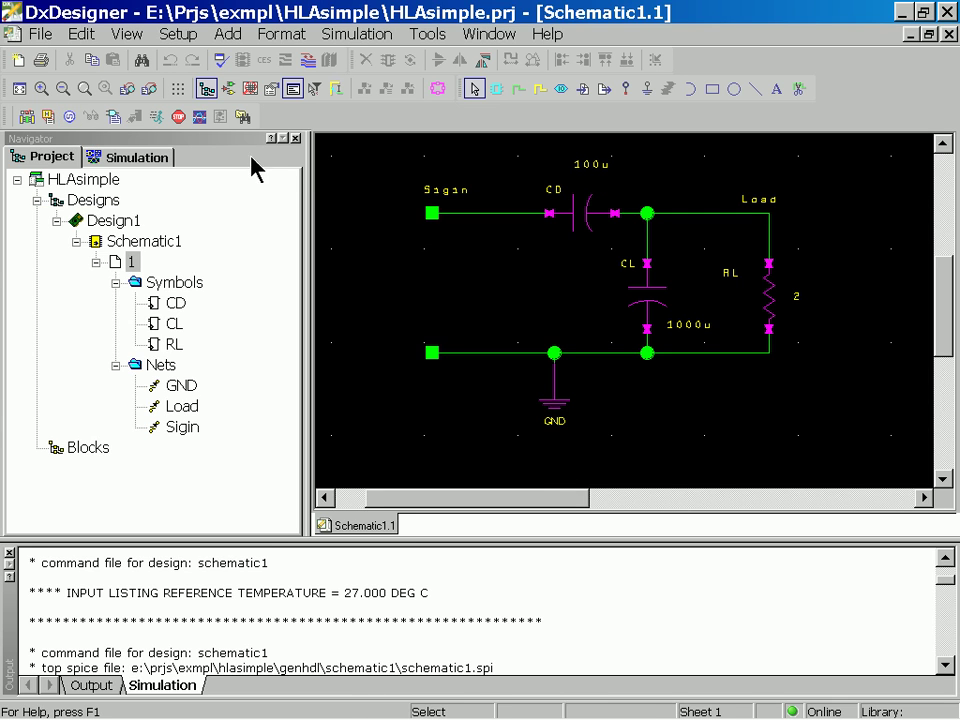
left_click(158, 117)
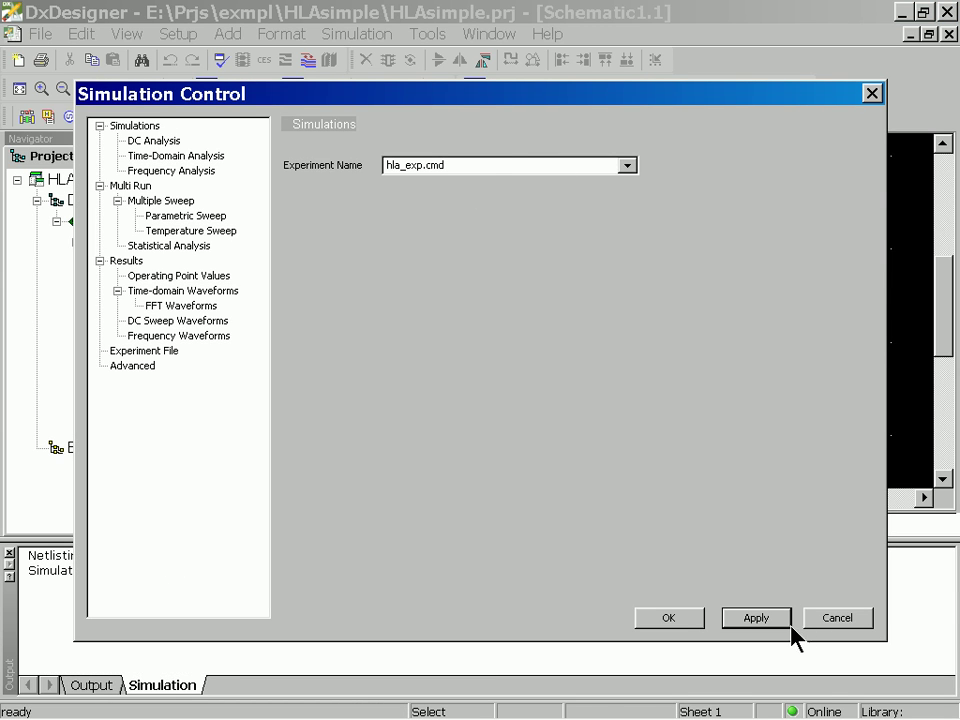
left_click(831, 624)
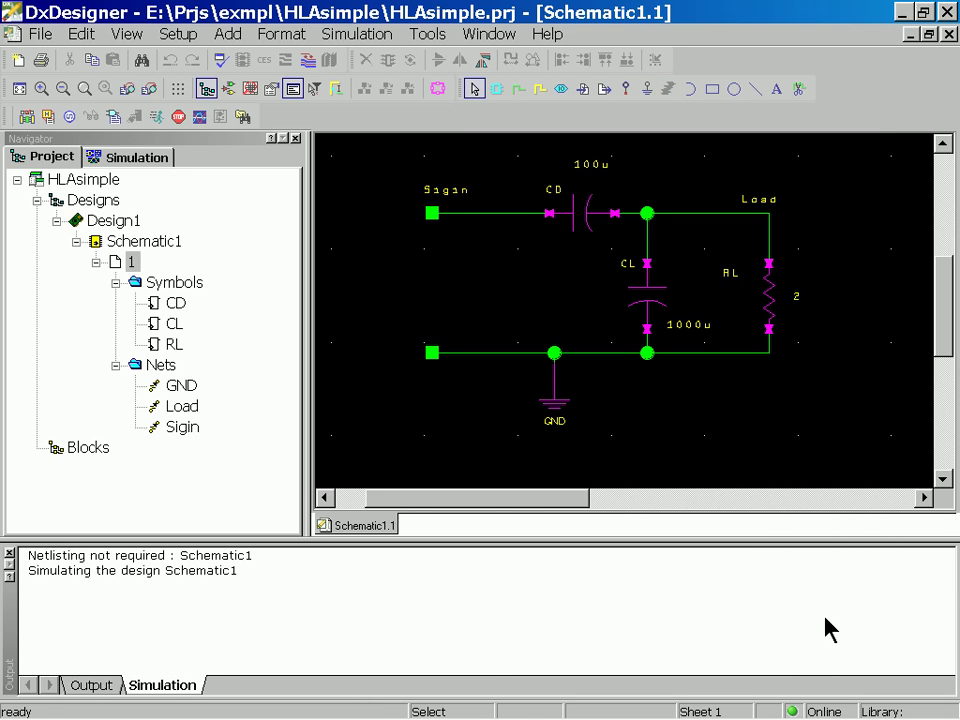
Expand the Schematic1 test bench's Spice, Experiment and Result folders, opening Schematic1.spi and Schematic1_sources.spi
left_click(142, 157)
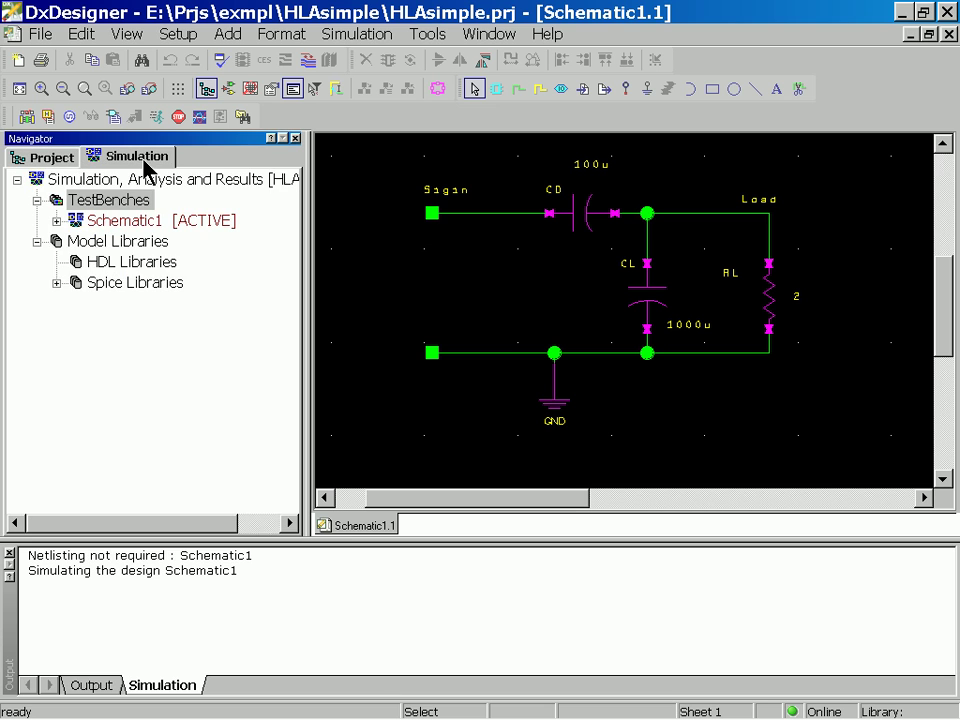
left_click(57, 220)
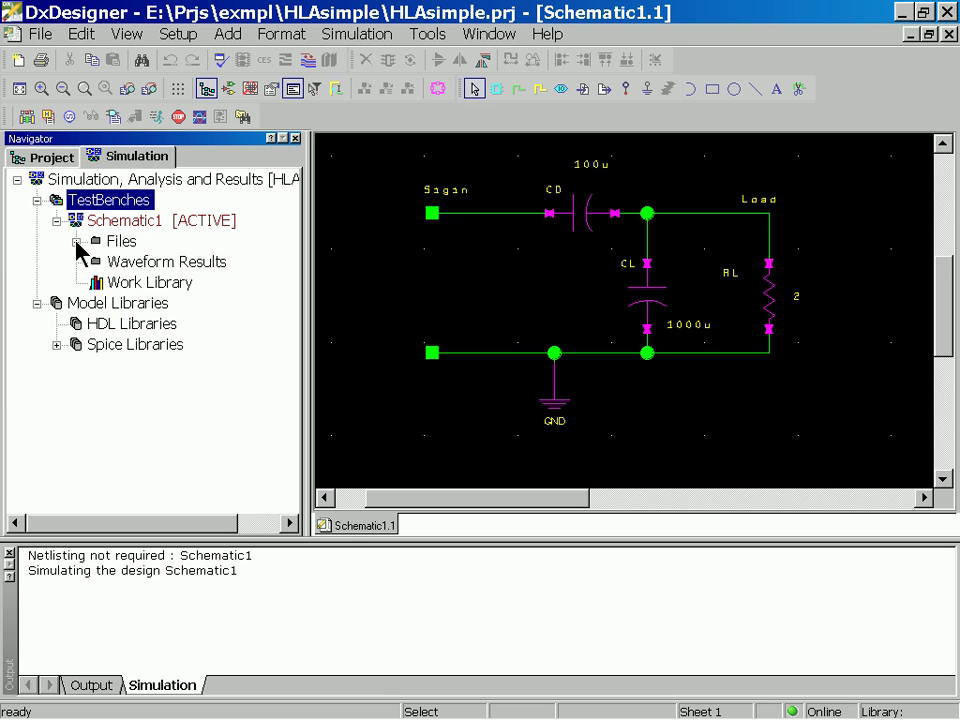
left_click(76, 241)
left_click(96, 304)
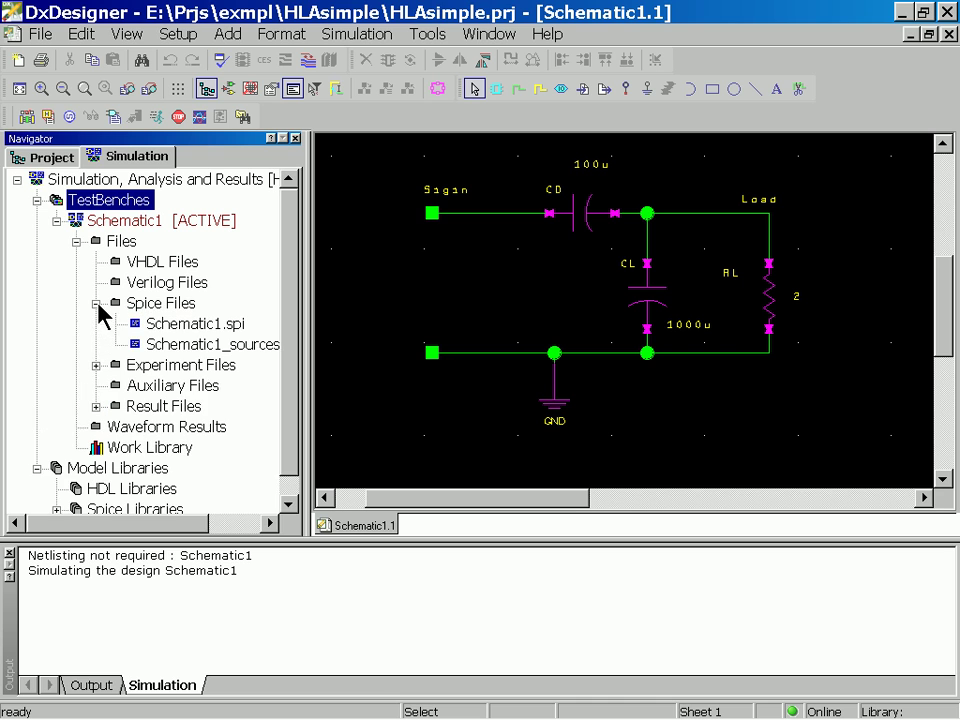
left_click(95, 367)
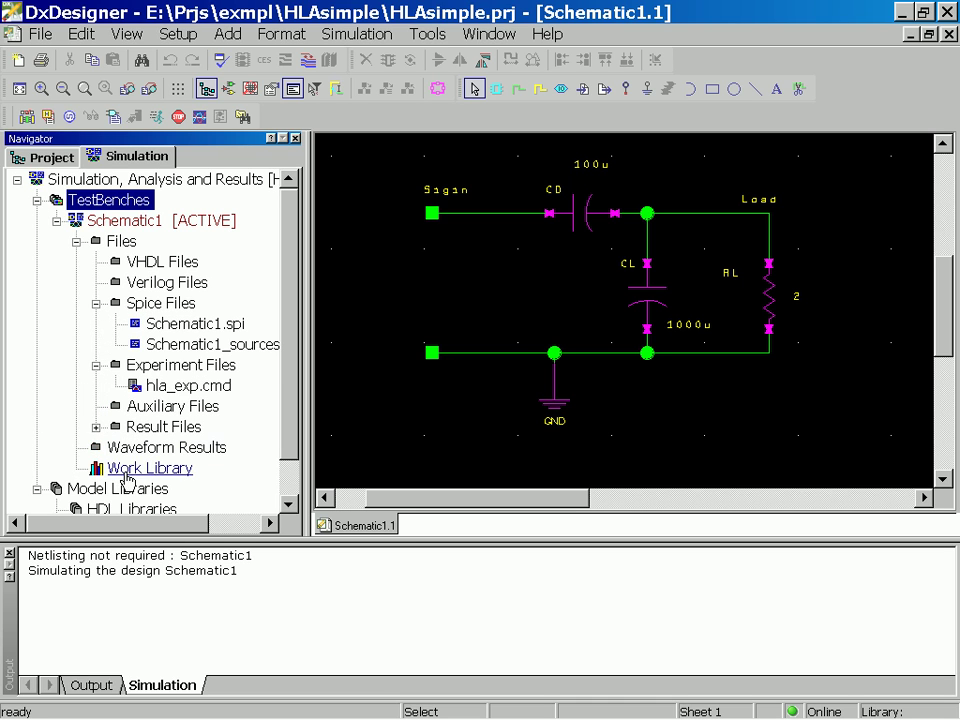
left_click(96, 427)
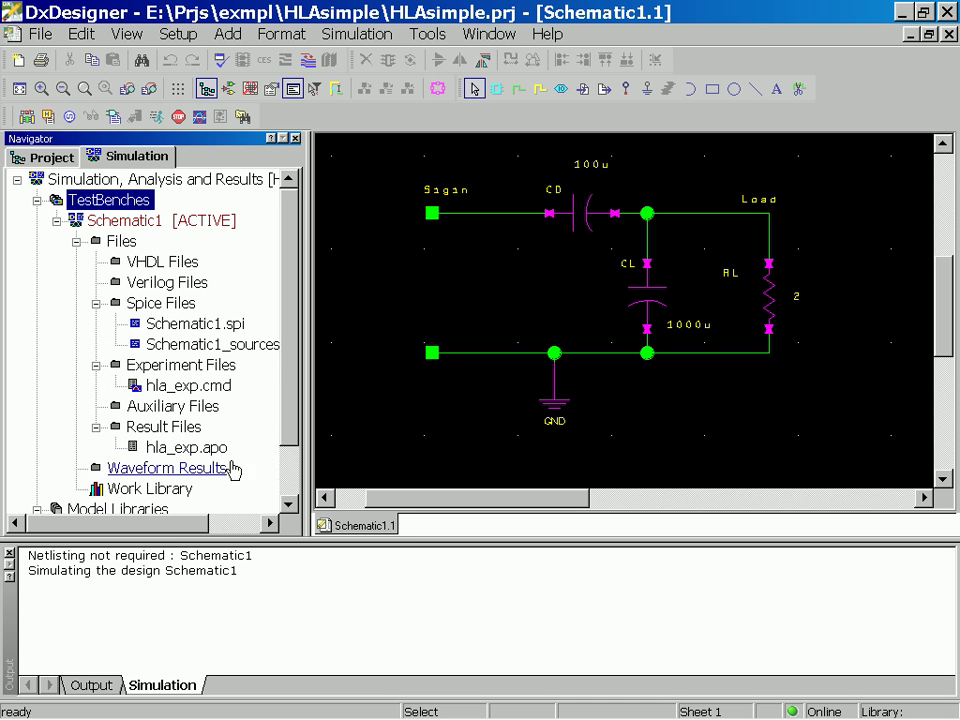
double_click(158, 324)
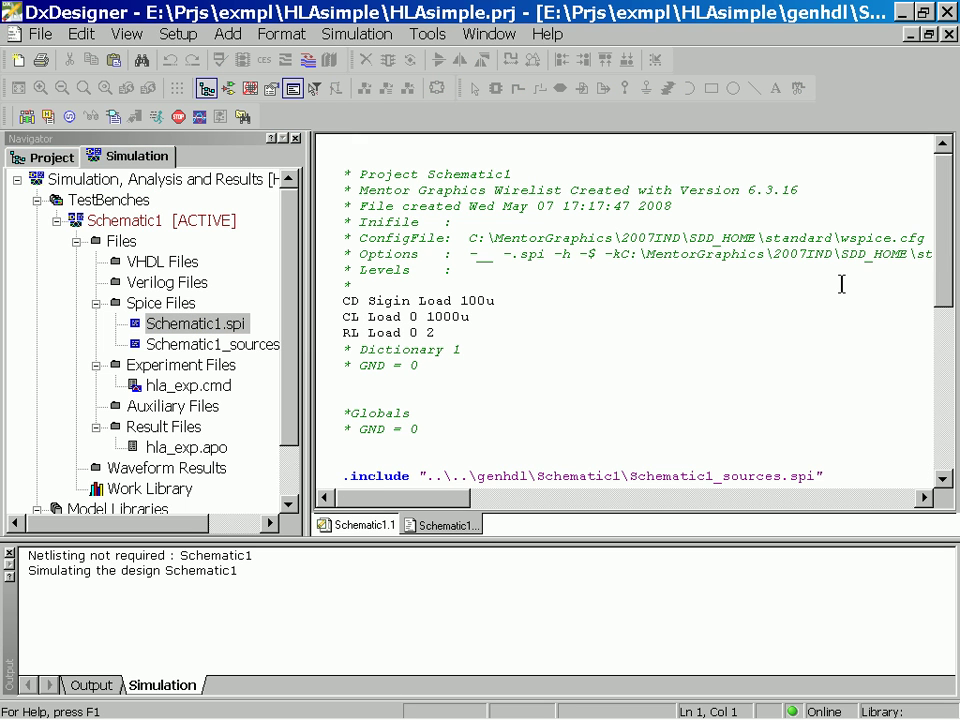
double_click(222, 346)
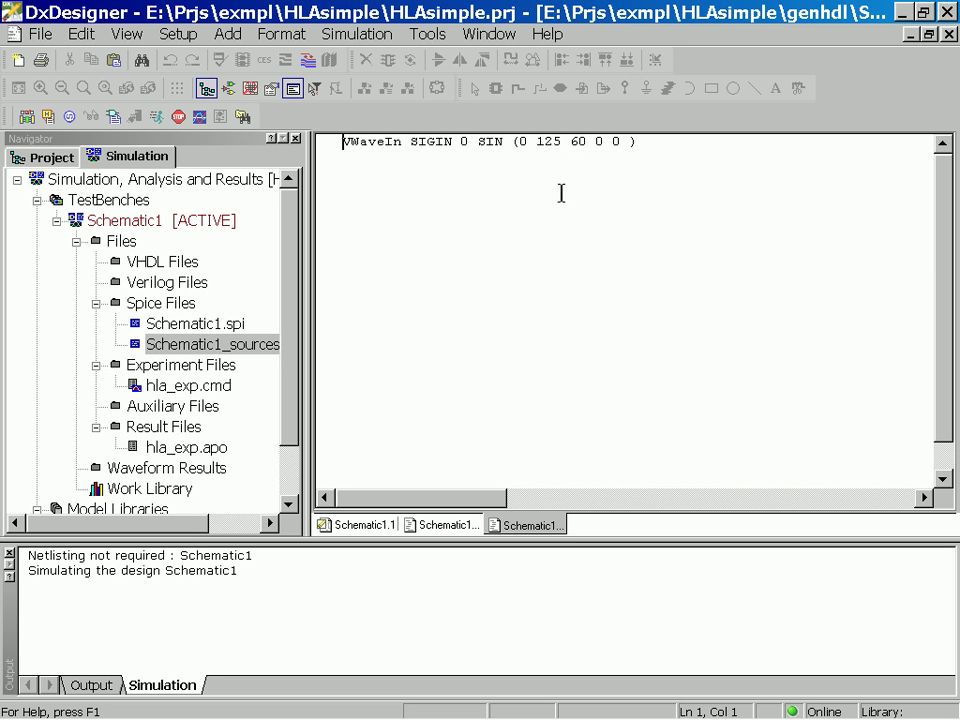
Open hla_exp.cmd, showing tnom=27 and method=trap, and set it as current experiment
left_click(185, 387)
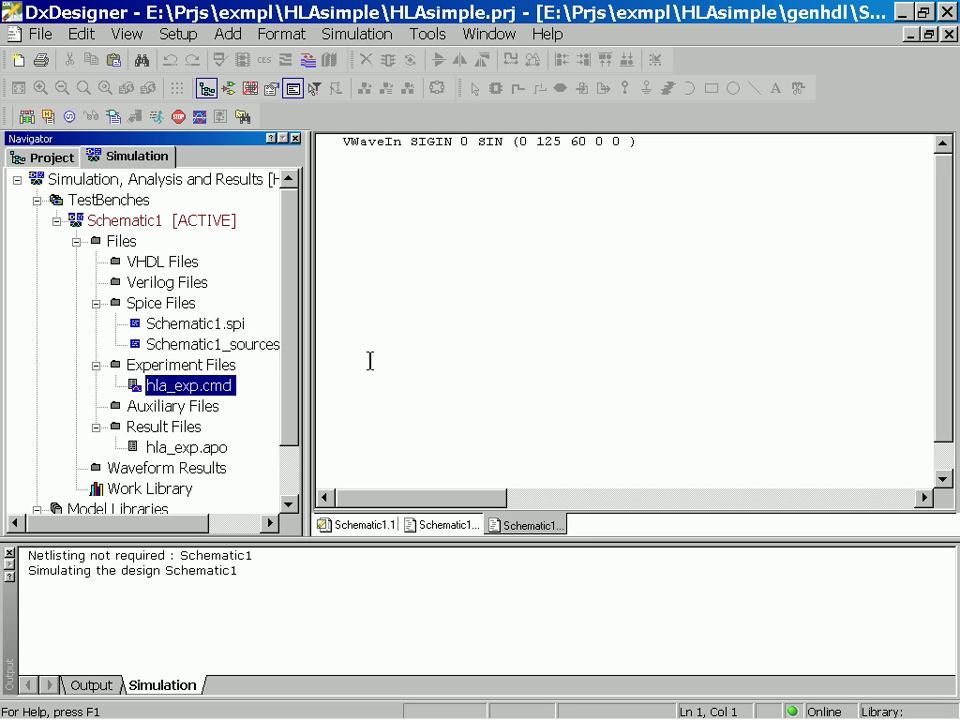
double_click(195, 386)
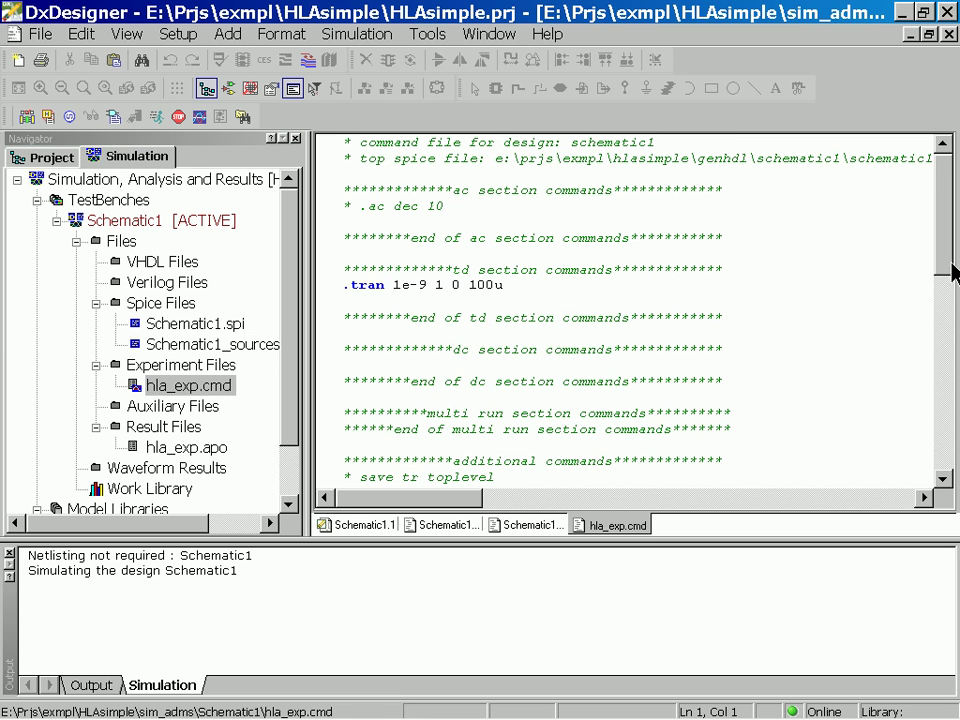
left_click_drag(945, 242, 926, 336)
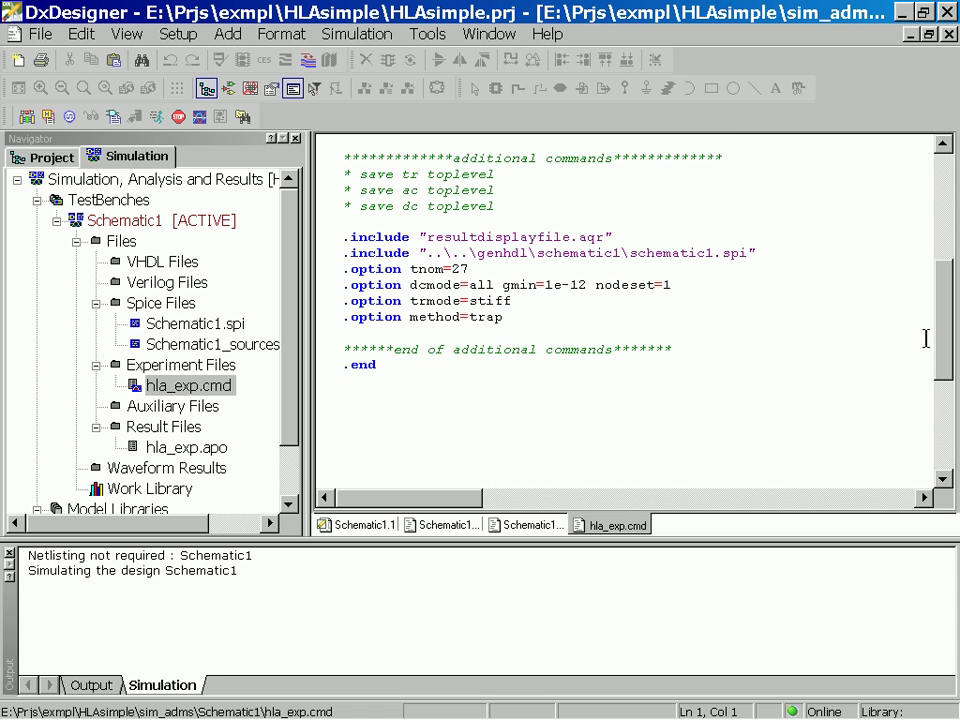
right_click(198, 392)
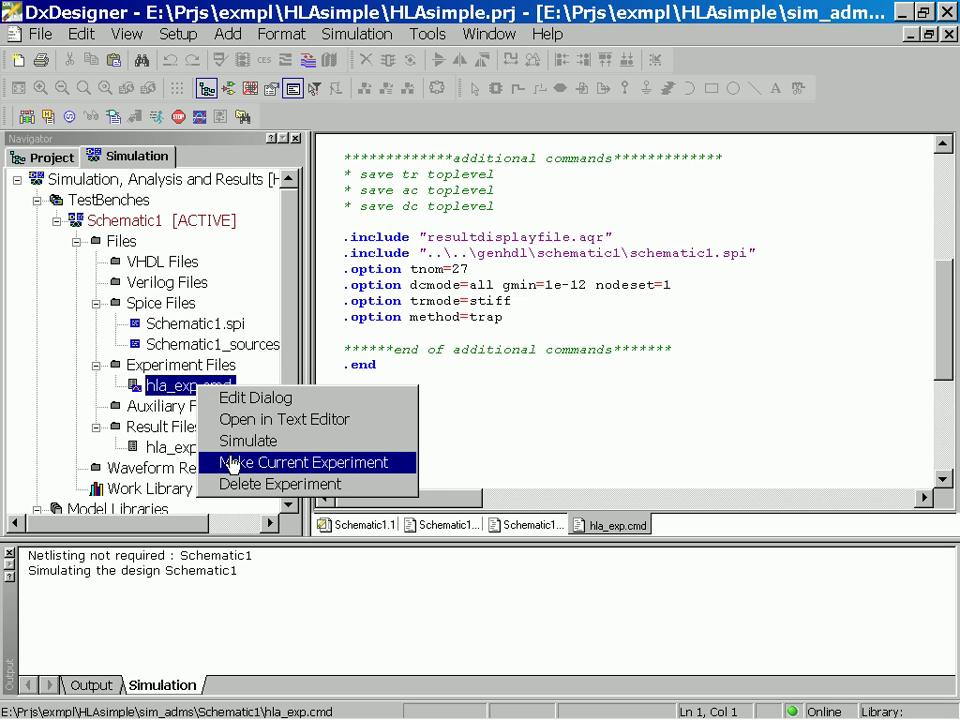
left_click(257, 390)
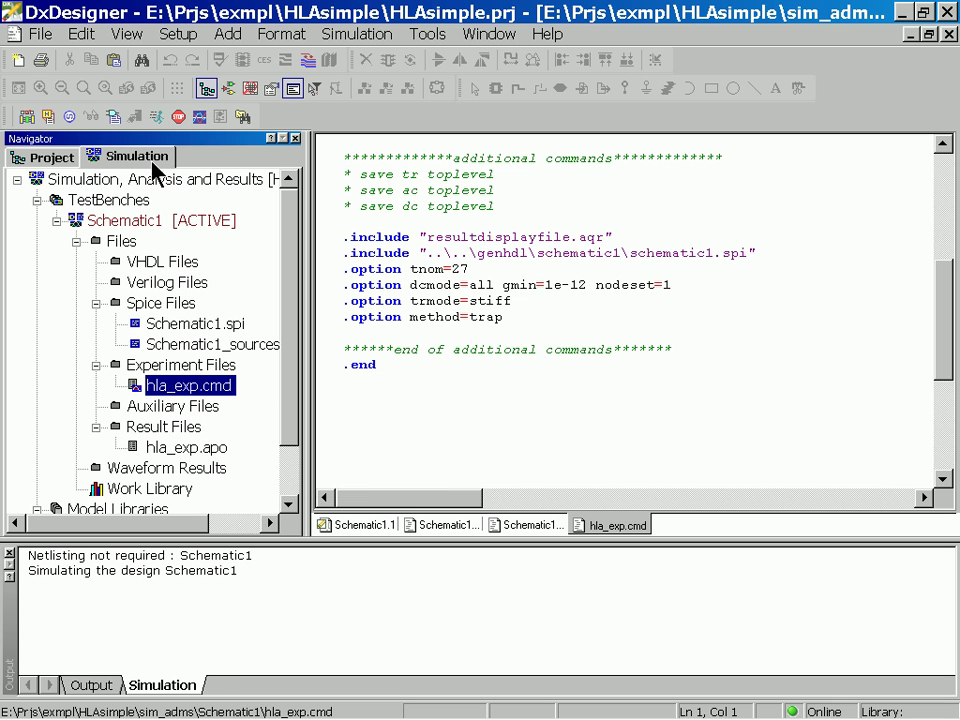
Confirm hla_exp.cmd as the Experiment Name in Simulation Control
left_click(156, 117)
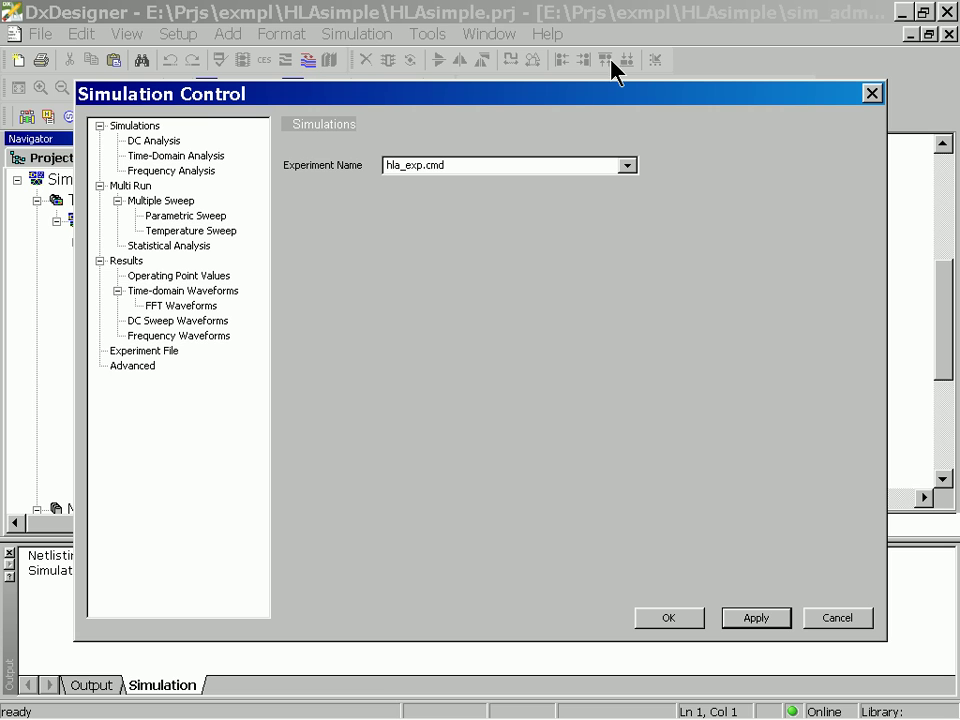
left_click(627, 166)
left_click(753, 152)
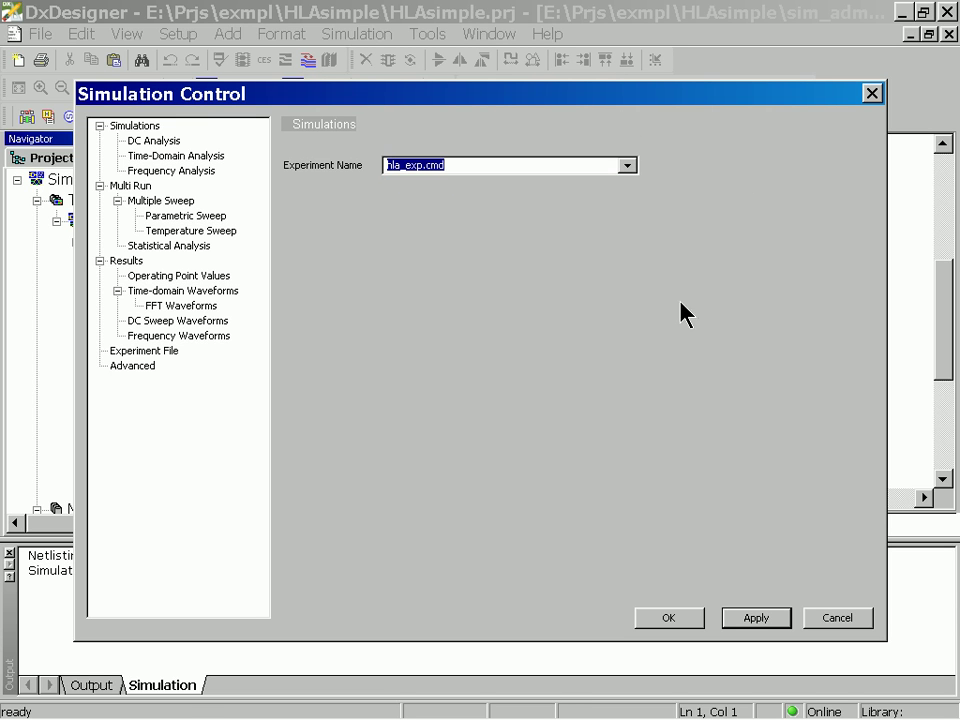
left_click(838, 618)
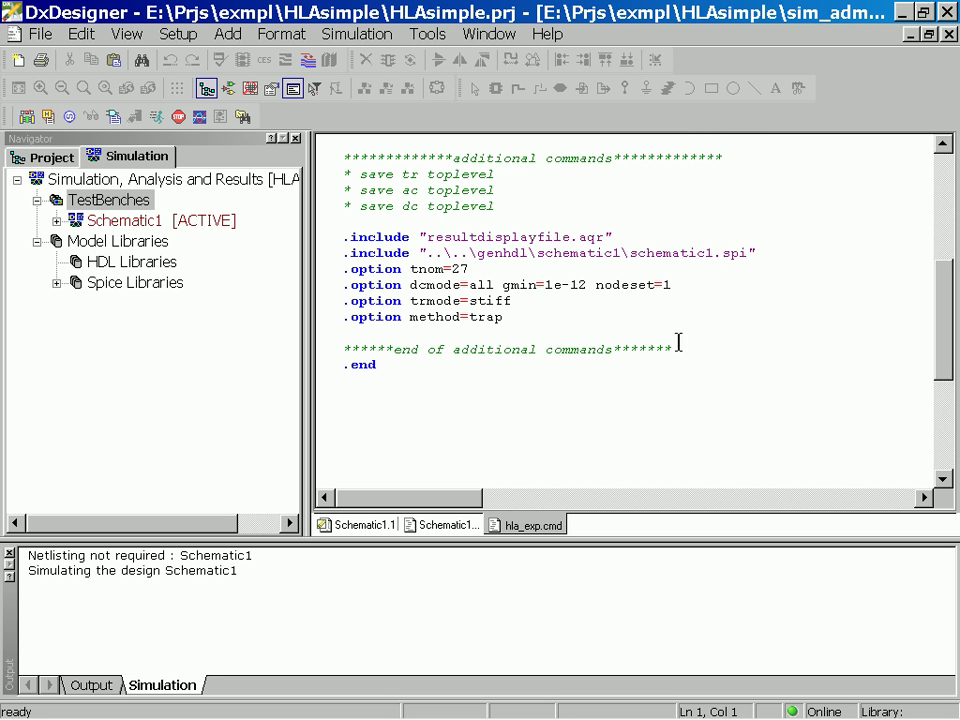